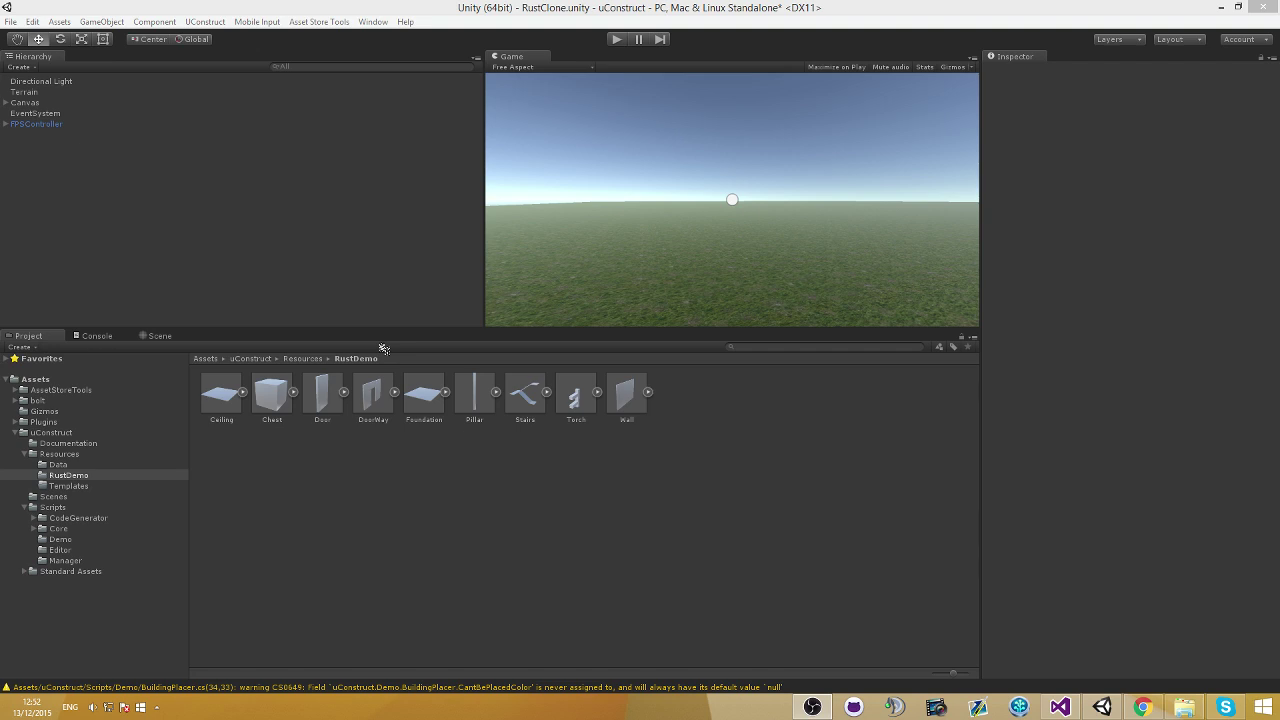
Step: Inspect the prefab IDs of the Chest, Ceiling, DoorWay and Pillar prefabs
{"action": "left_click", "coordinate": [276, 404]}
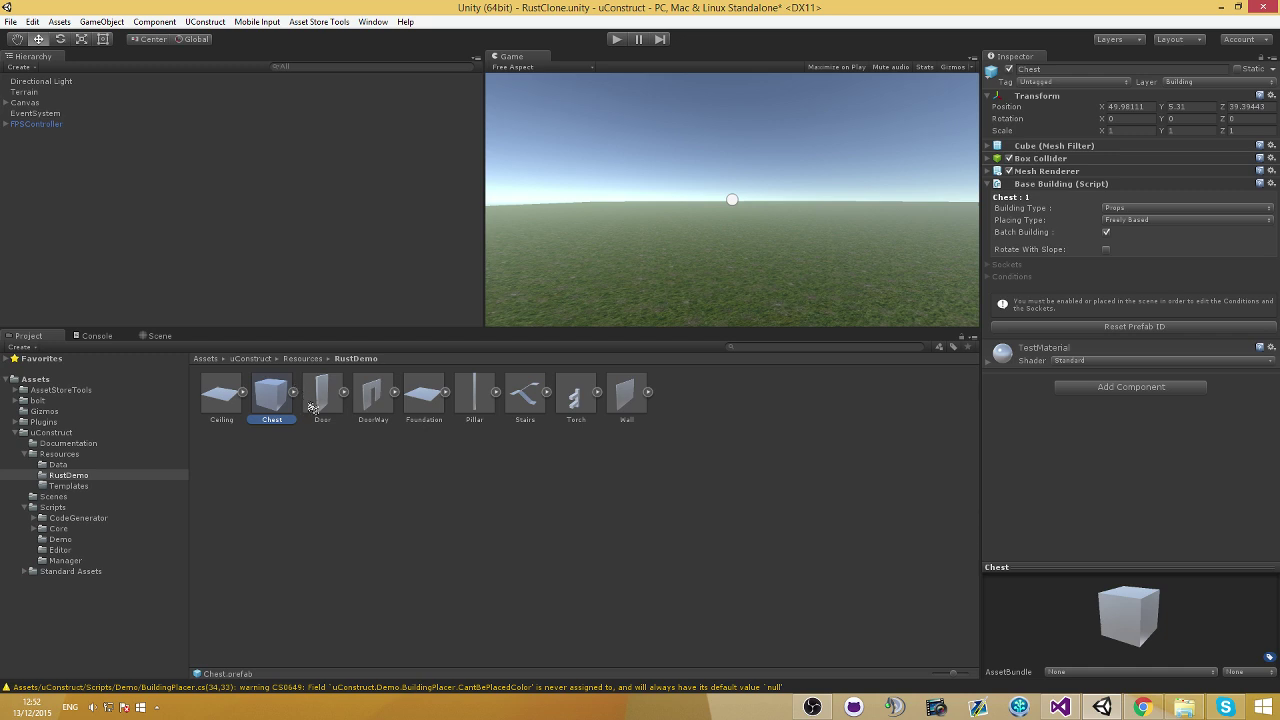
{"action": "left_click", "coordinate": [306, 324]}
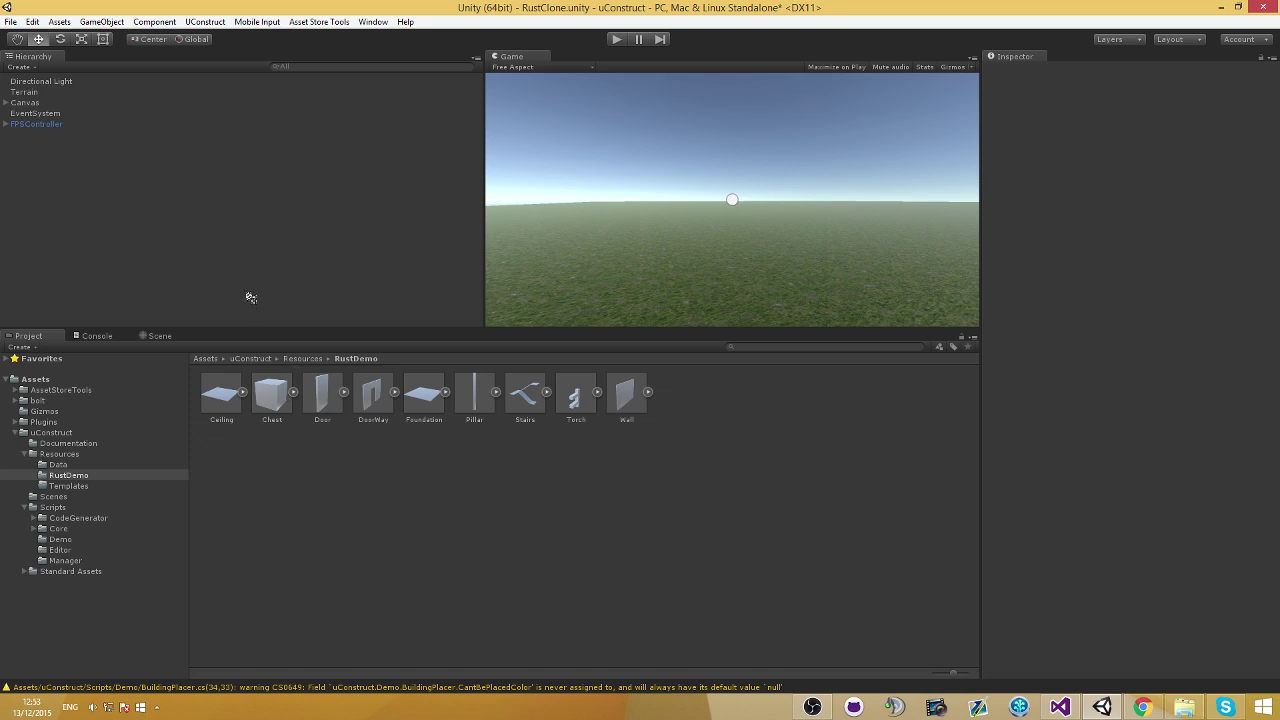
{"action": "left_click", "coordinate": [239, 392]}
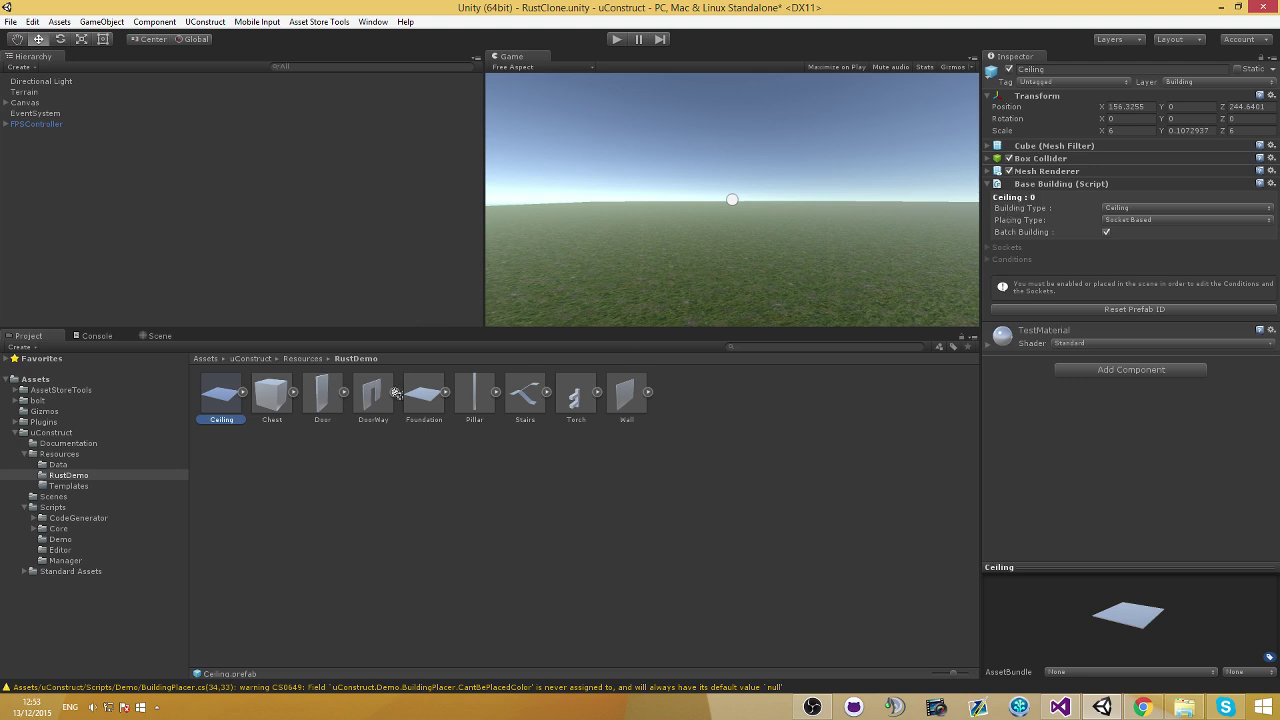
{"action": "left_click", "coordinate": [288, 405]}
{"action": "left_click", "coordinate": [365, 405]}
{"action": "left_click", "coordinate": [473, 400]}
Step: Create a Cube in the scene and give it the Base Building script
{"action": "right_click", "coordinate": [305, 250]}
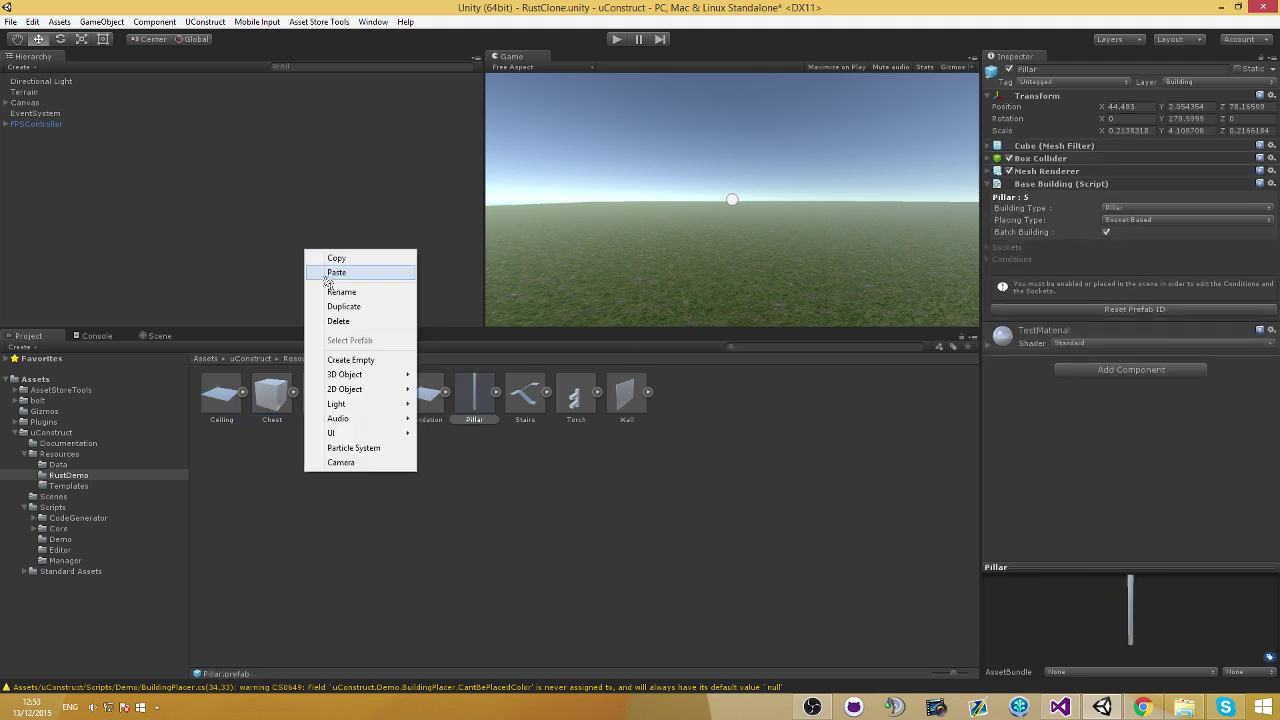
{"action": "mouse_move", "coordinate": [366, 376]}
{"action": "left_click", "coordinate": [466, 377]}
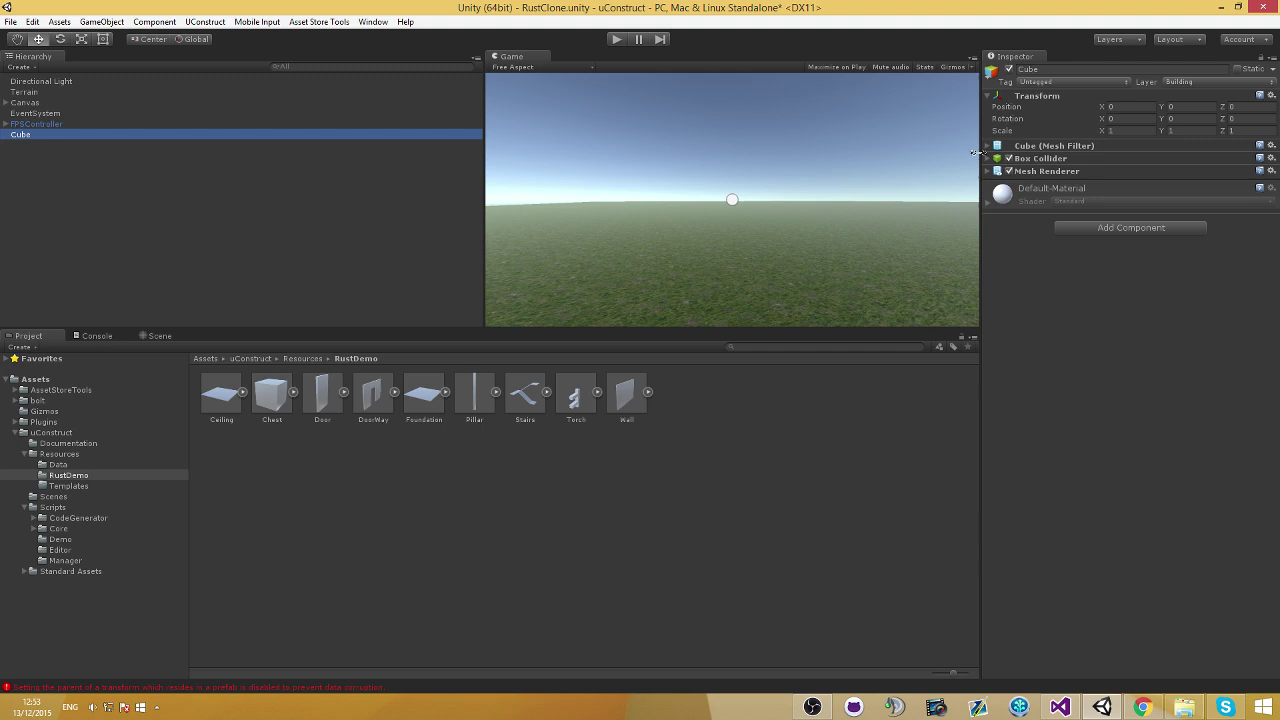
{"action": "left_click", "coordinate": [1068, 230]}
{"action": "type", "text": "base"}
{"action": "key", "text": "Return"}
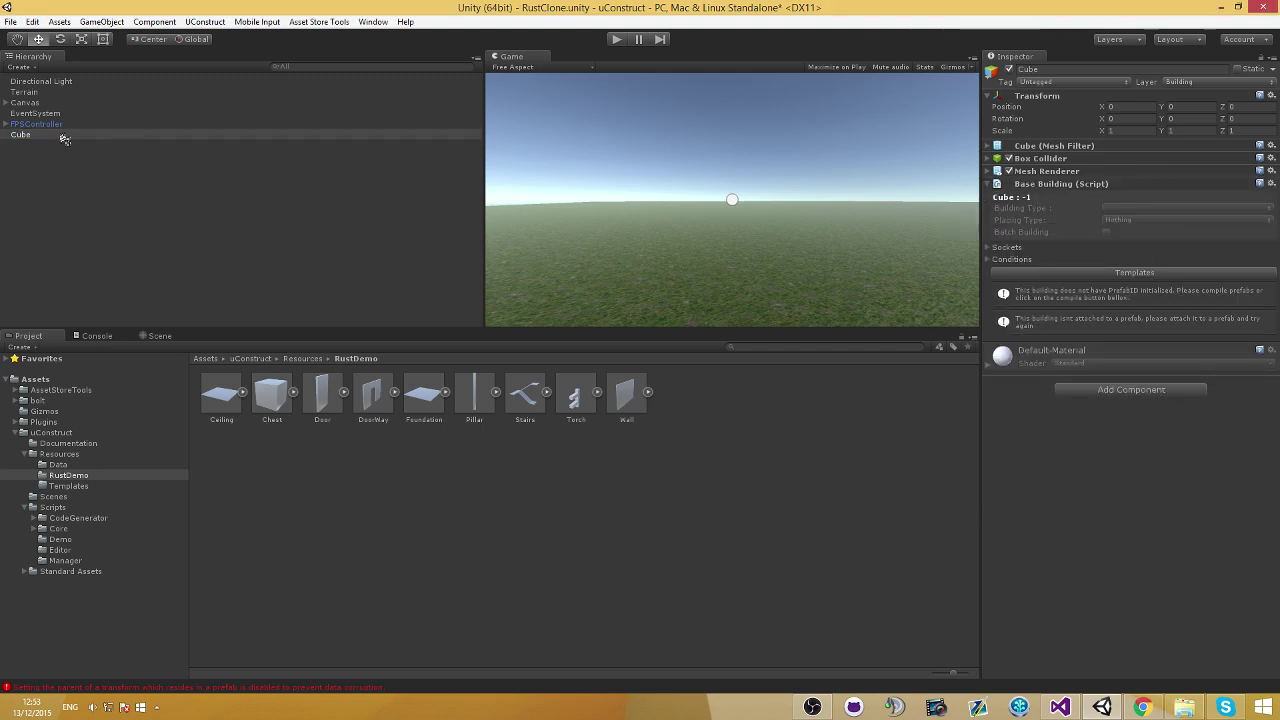
Step: Make the Cube a prefab in RustDemo and delete the scene copy
{"action": "left_click_drag", "start_coordinate": [65, 138], "coordinate": [808, 402]}
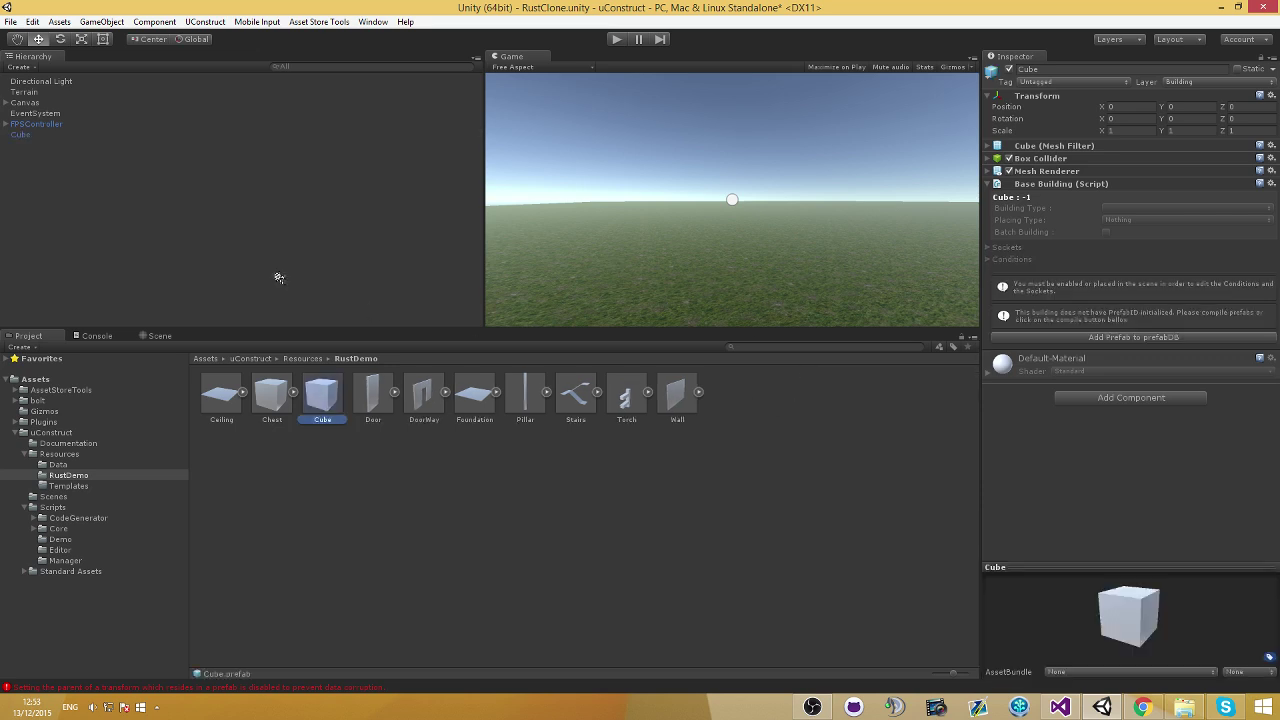
{"action": "left_click", "coordinate": [50, 135]}
{"action": "key", "text": "Delete"}
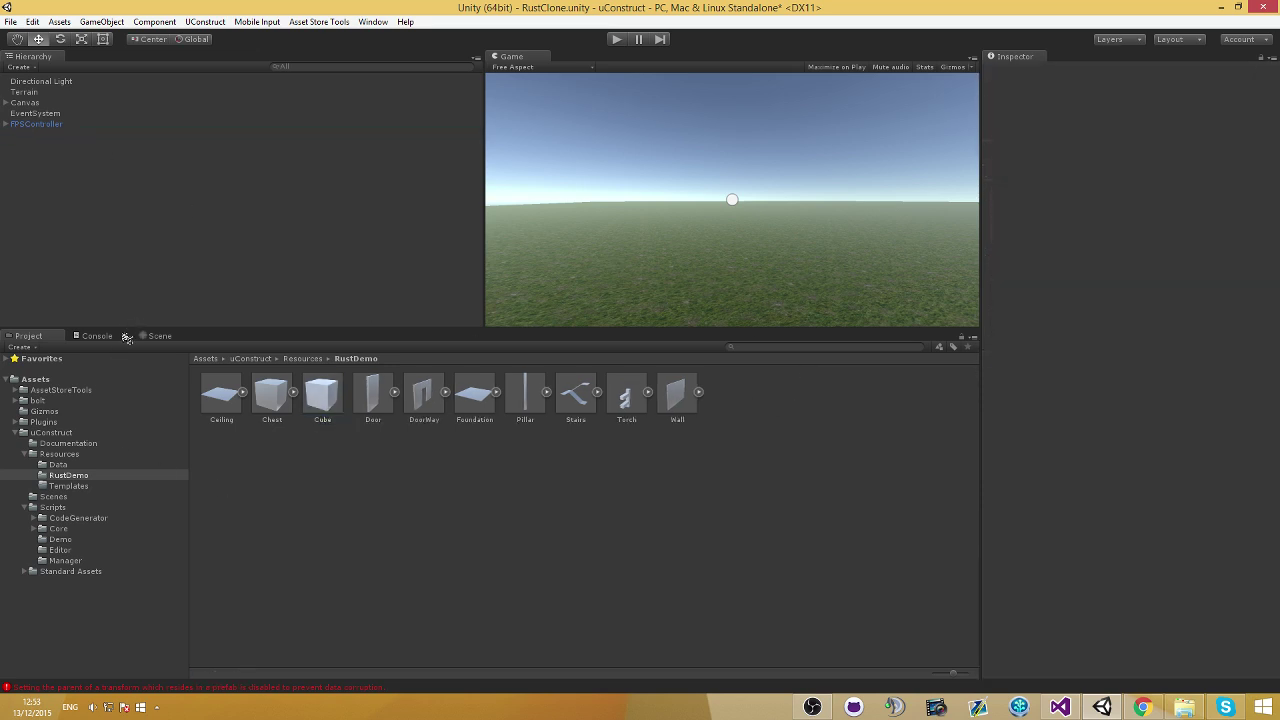
Step: Register the new Cube prefab in the prefab database, giving it ID 9
{"action": "left_click", "coordinate": [85, 338]}
{"action": "left_click", "coordinate": [28, 338]}
{"action": "left_click", "coordinate": [320, 400]}
{"action": "left_click", "coordinate": [1124, 340]}
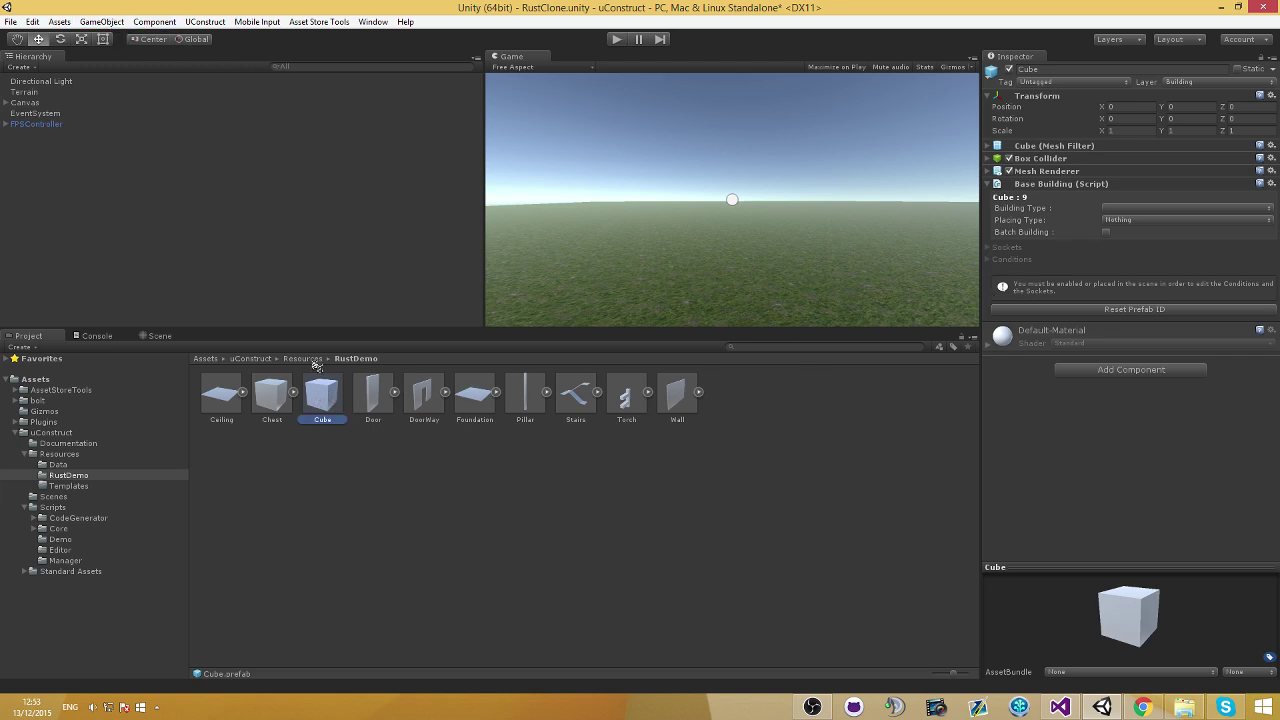
Step: Delete the Cube prefab from the RustDemo folder
{"action": "key", "text": "Delete"}
{"action": "key", "text": "Return"}
{"action": "left_click", "coordinate": [190, 22]}
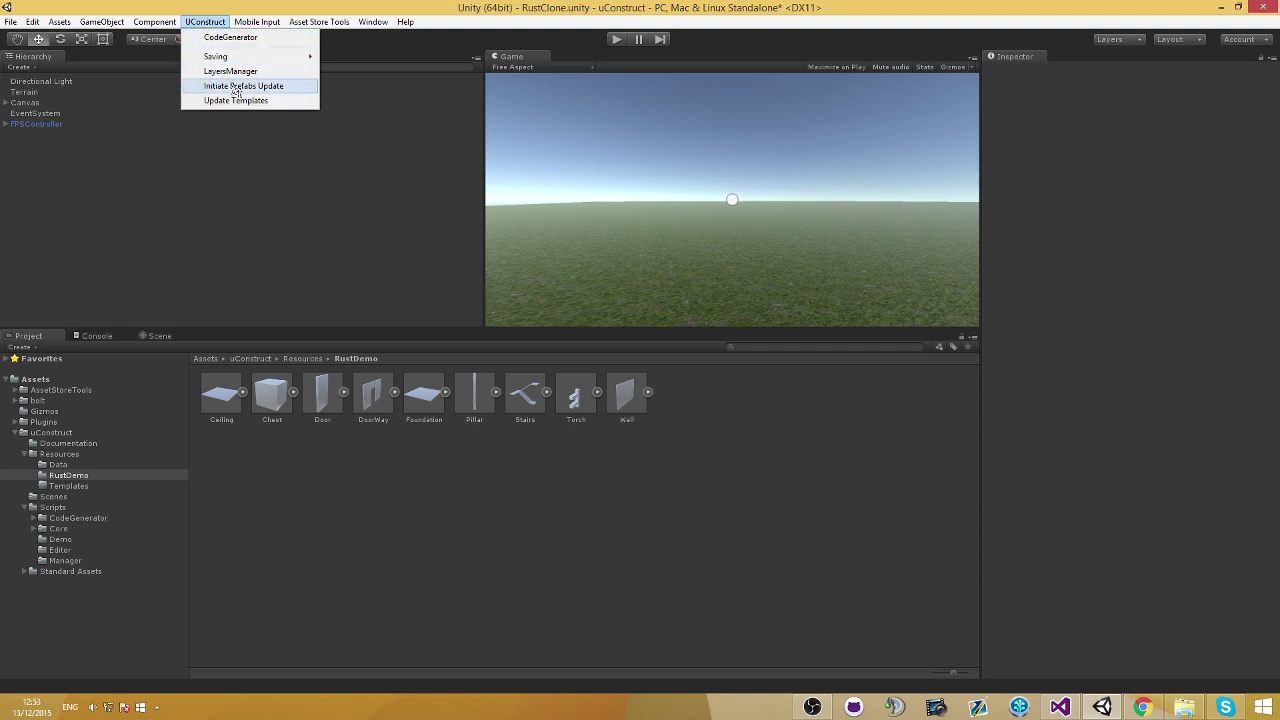
Step: Run Initiate Prefabs Update and check the Foundation, DoorWay, Door and Chest IDs
{"action": "left_click", "coordinate": [238, 93]}
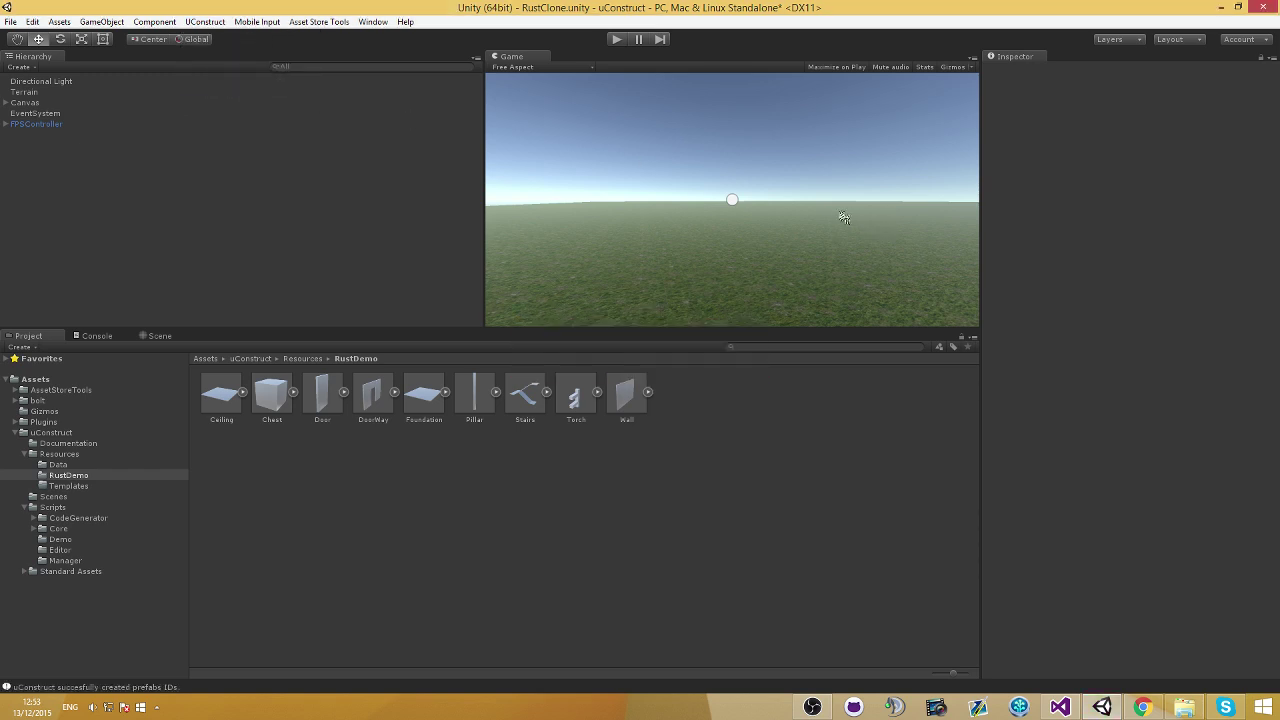
{"action": "left_click", "coordinate": [414, 411]}
{"action": "left_click", "coordinate": [372, 400]}
{"action": "left_click", "coordinate": [322, 400]}
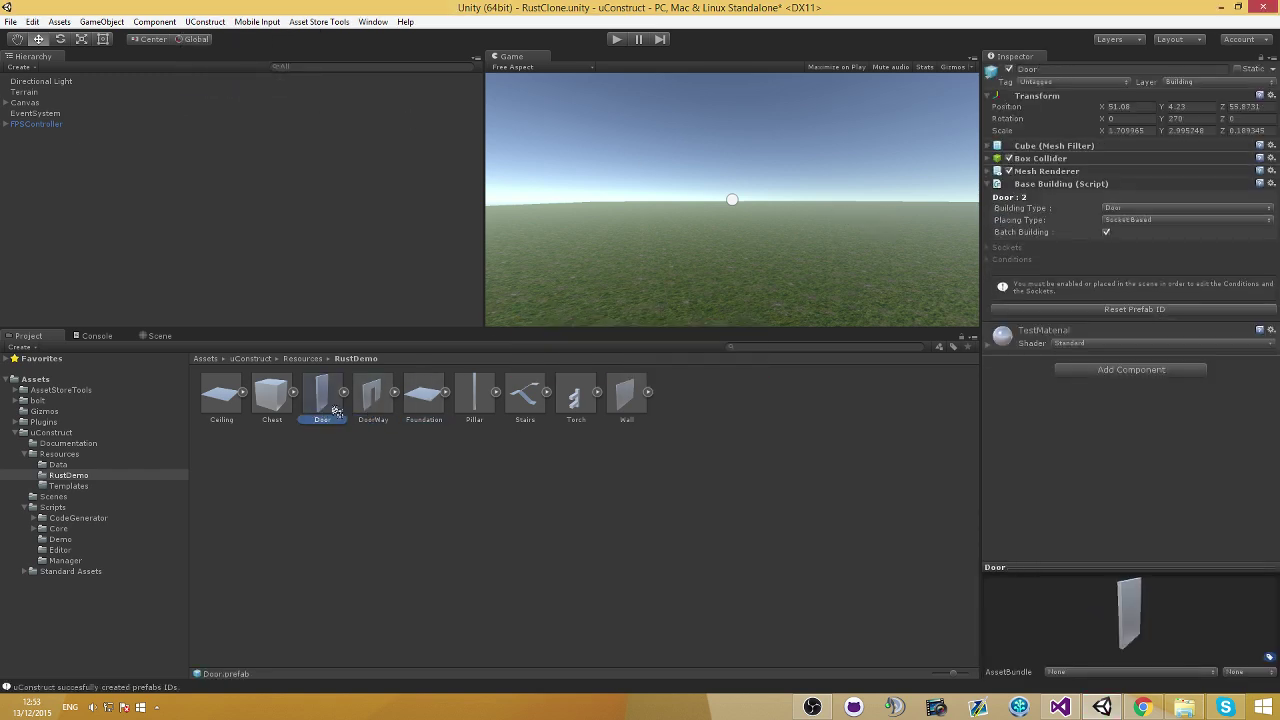
{"action": "left_click", "coordinate": [272, 400]}
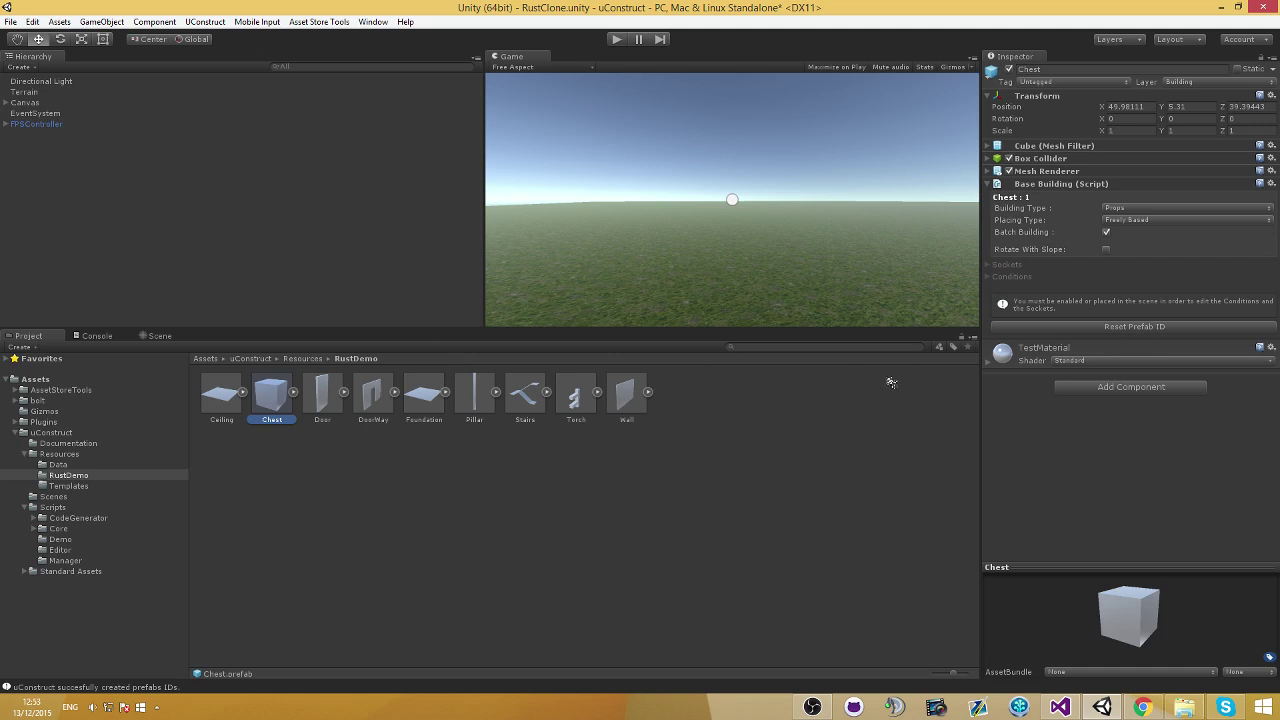
Step: Cancel the reset of the Chest prefab's ID
{"action": "left_click", "coordinate": [1076, 330]}
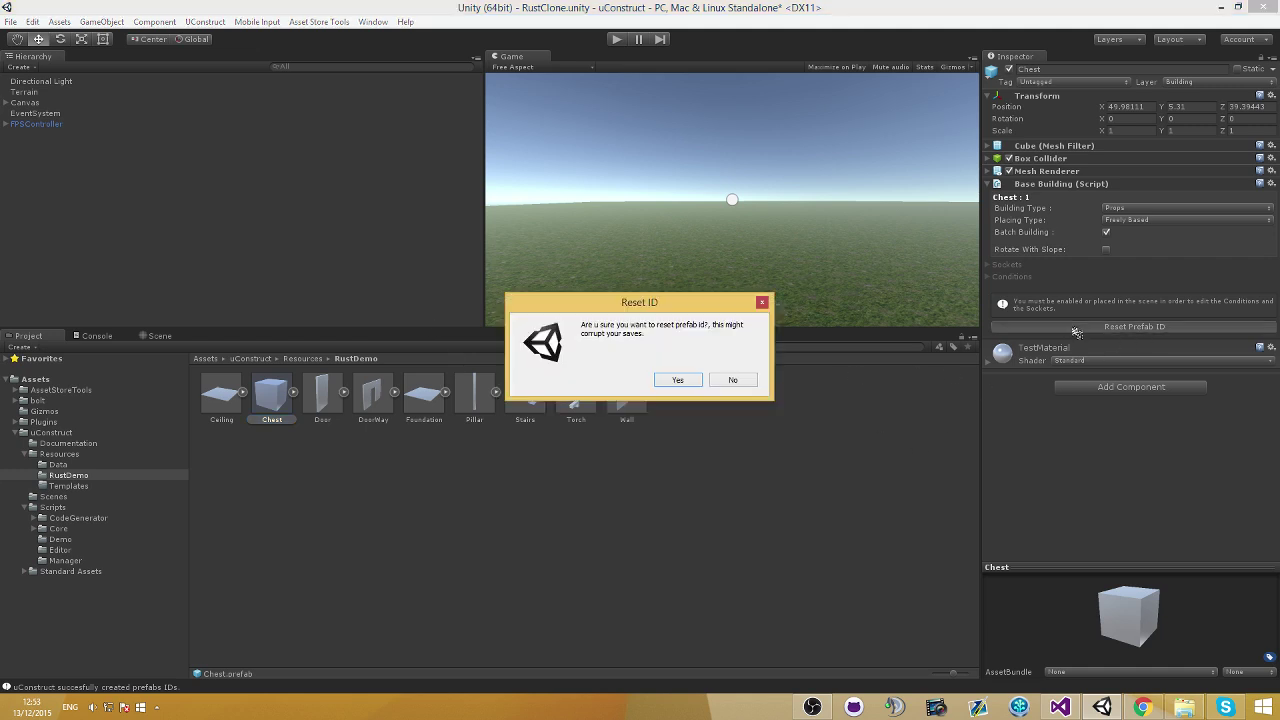
{"action": "left_click", "coordinate": [740, 390]}
{"action": "left_click", "coordinate": [650, 418]}
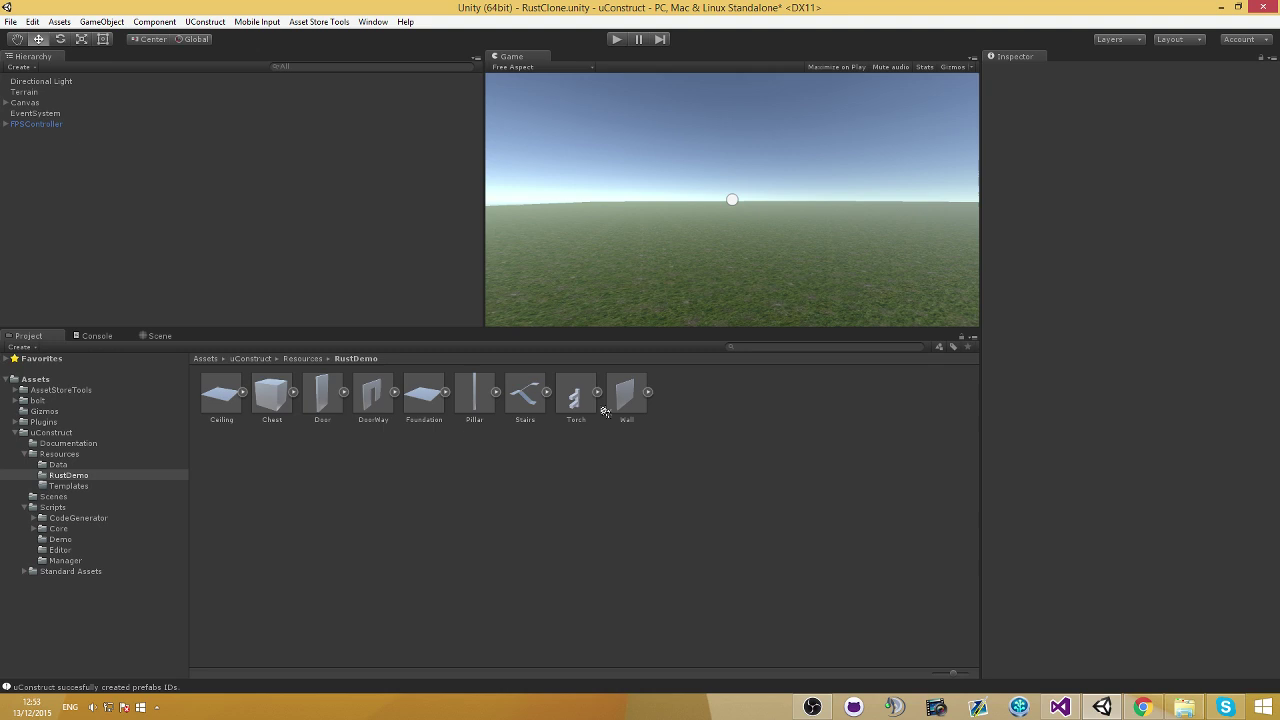
Step: Create a Base Building Cube, make it a RustDemo prefab, and register it in the database
{"action": "right_click", "coordinate": [232, 187]}
{"action": "mouse_move", "coordinate": [270, 310]}
{"action": "left_click", "coordinate": [358, 308]}
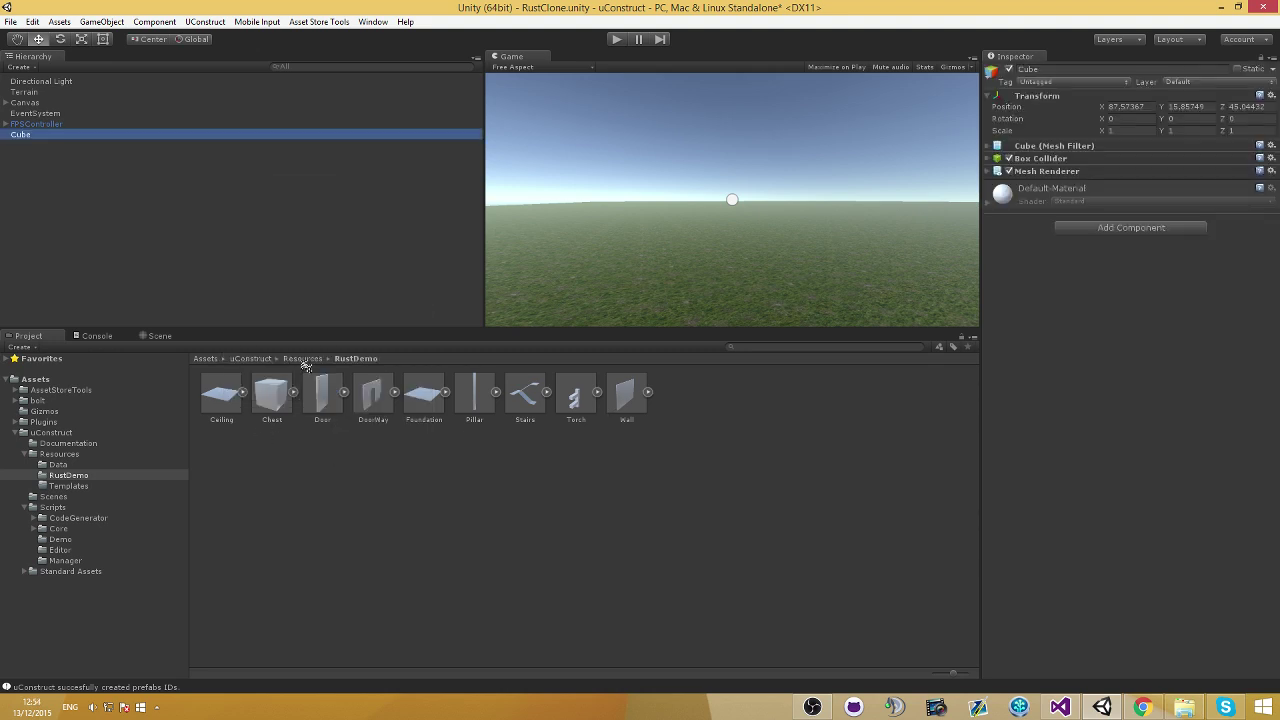
{"action": "left_click", "coordinate": [1096, 250]}
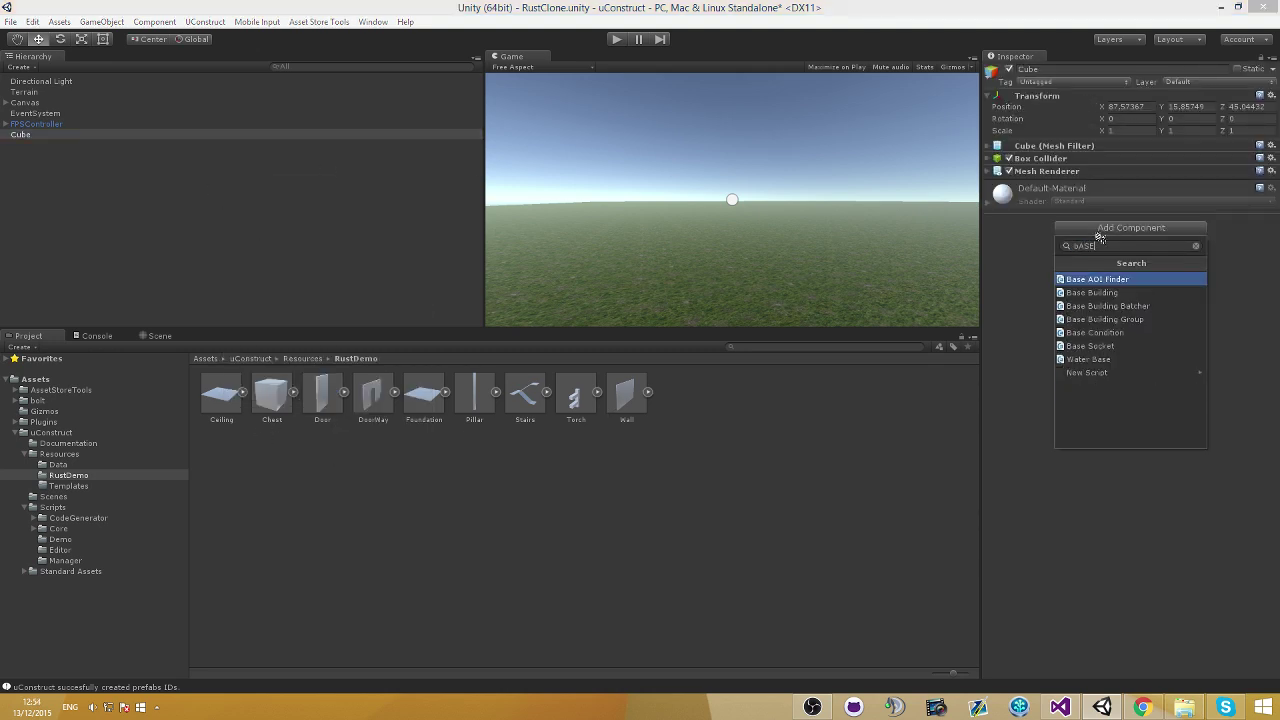
{"action": "left_click", "coordinate": [1085, 276]}
{"action": "left_click_drag", "start_coordinate": [228, 136], "coordinate": [894, 414]}
{"action": "left_click", "coordinate": [1168, 340]}
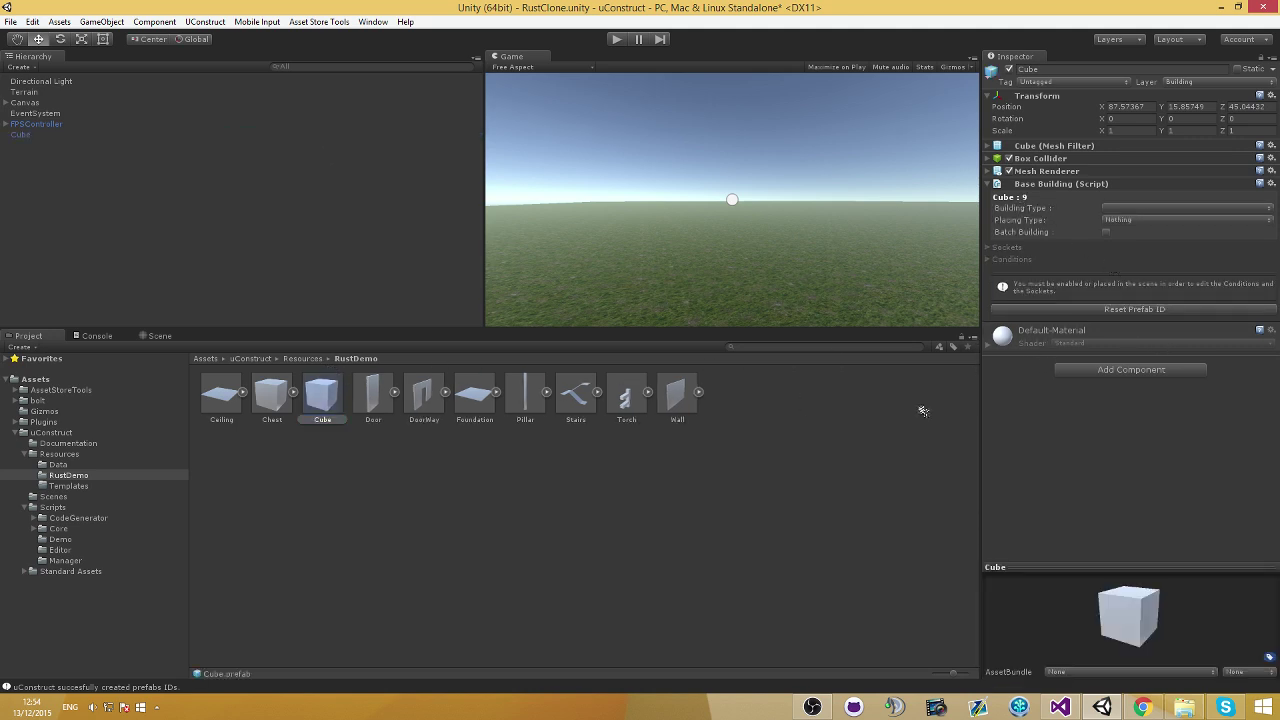
Step: Duplicate the Cube prefab as Cube 1, reset its ID to 10, then delete it
{"action": "key", "text": "ctrl+d"}
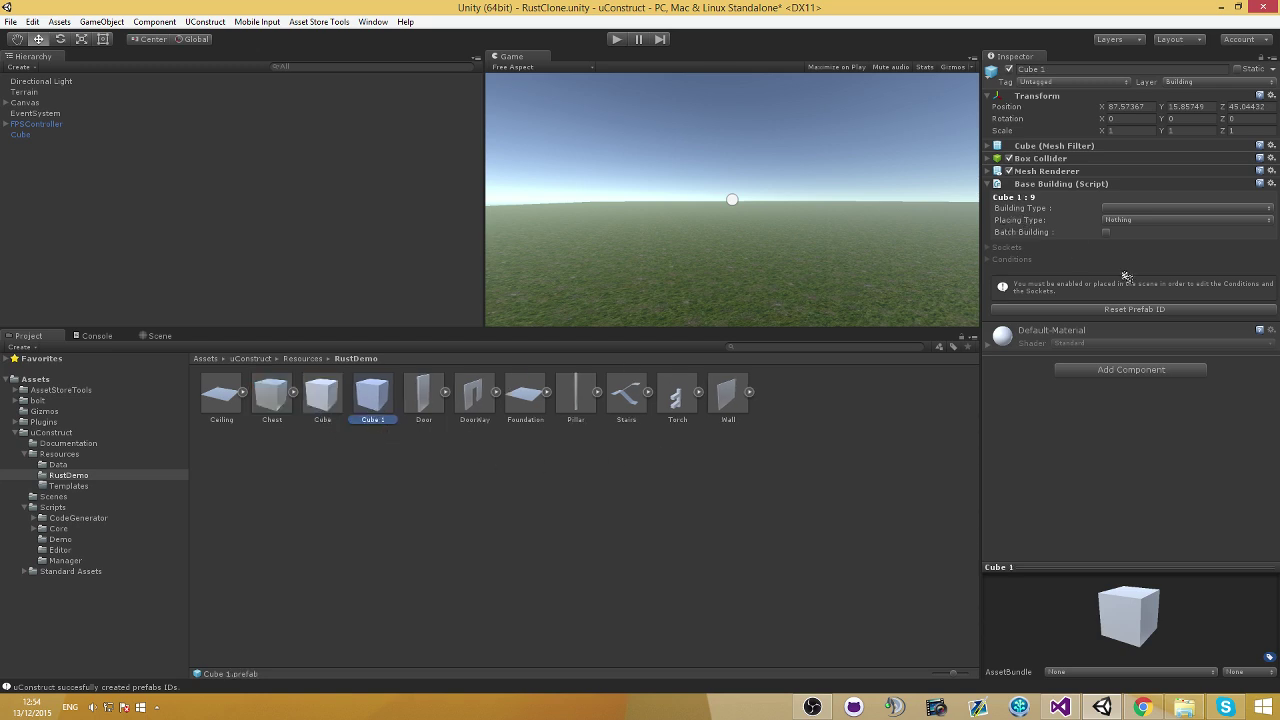
{"action": "left_click", "coordinate": [1074, 313]}
{"action": "left_click", "coordinate": [674, 378]}
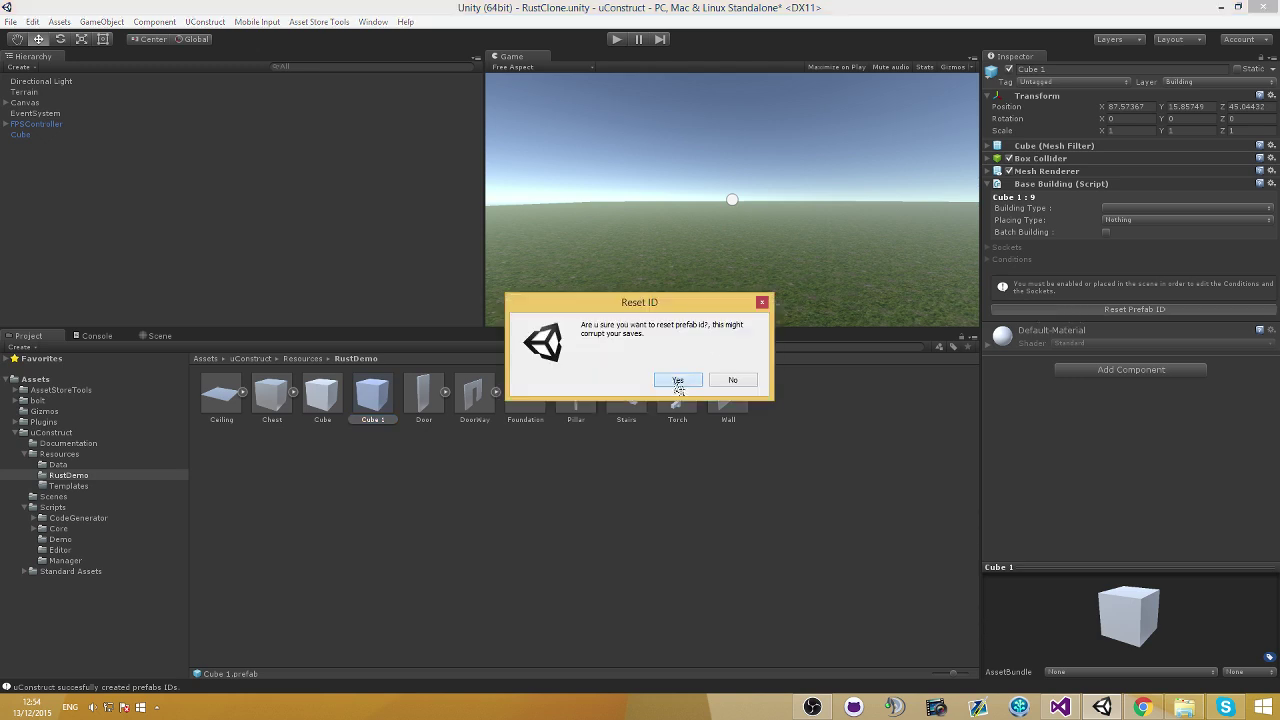
{"action": "left_click", "coordinate": [1163, 340]}
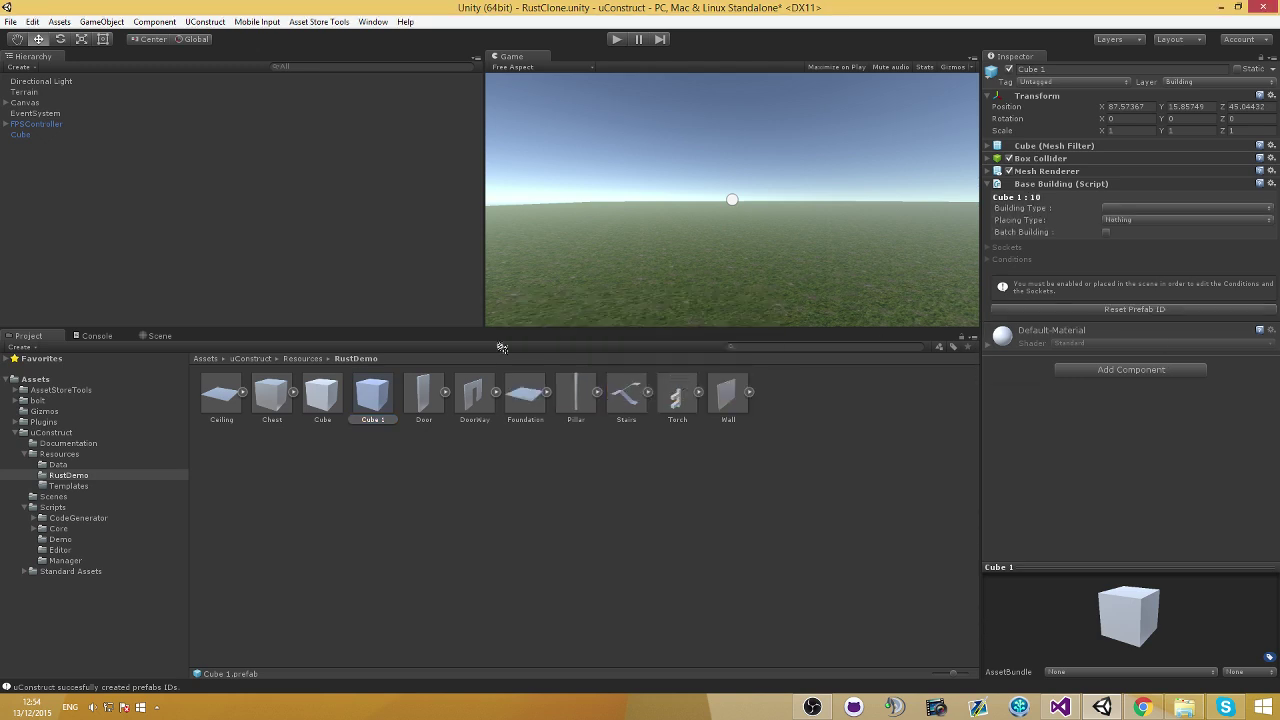
{"action": "key", "text": "Delete"}
{"action": "left_click", "coordinate": [676, 399]}
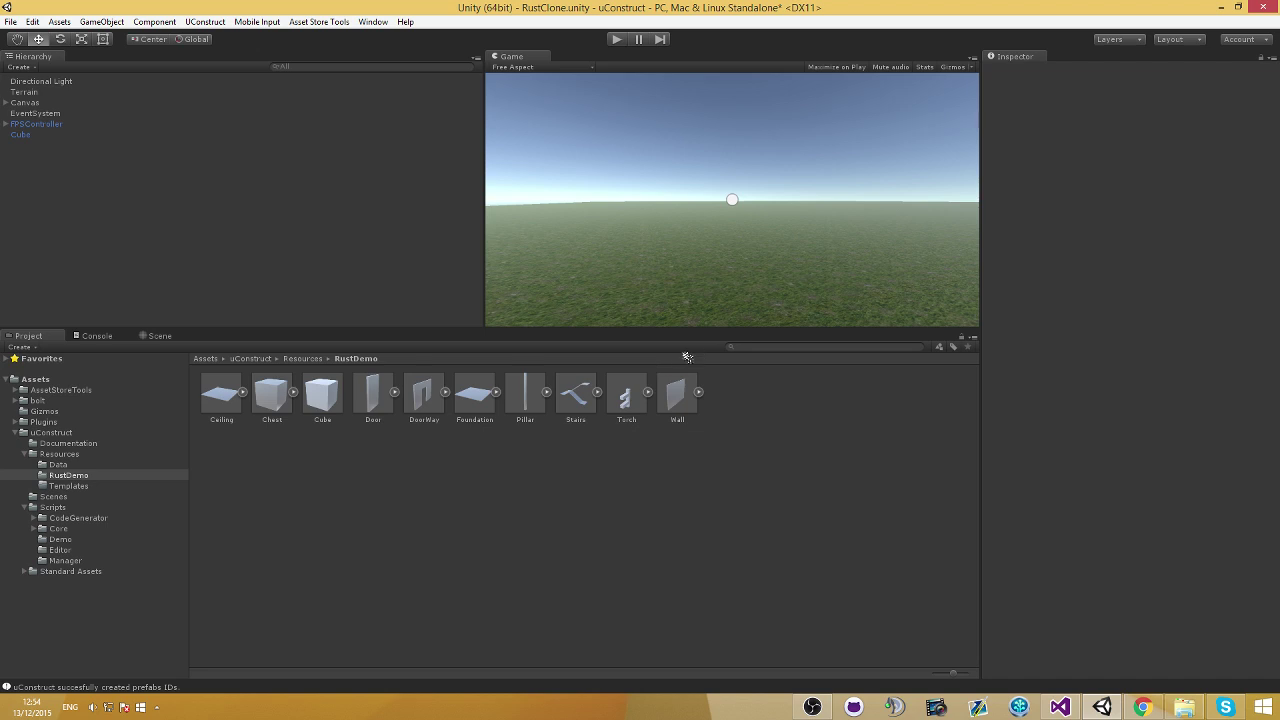
Step: Delete the remaining Cube prefab (ID 9) from RustDemo
{"action": "left_click", "coordinate": [322, 395]}
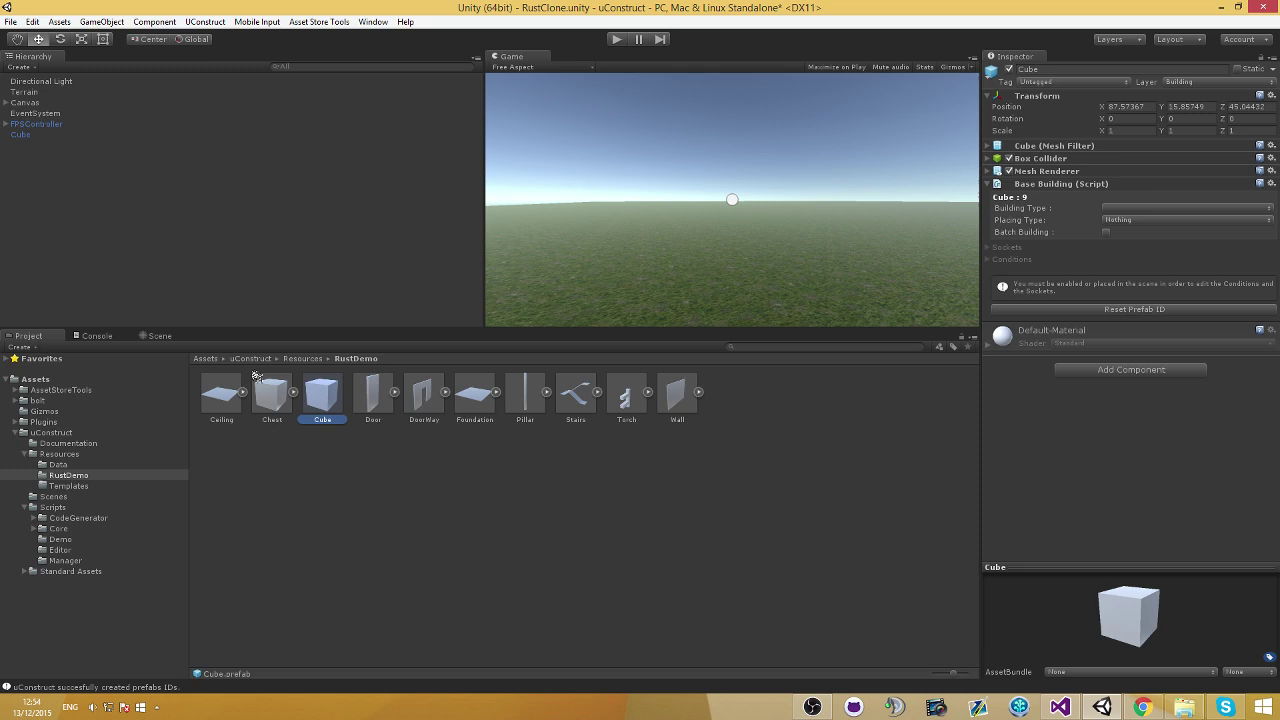
{"action": "key", "text": "Delete"}
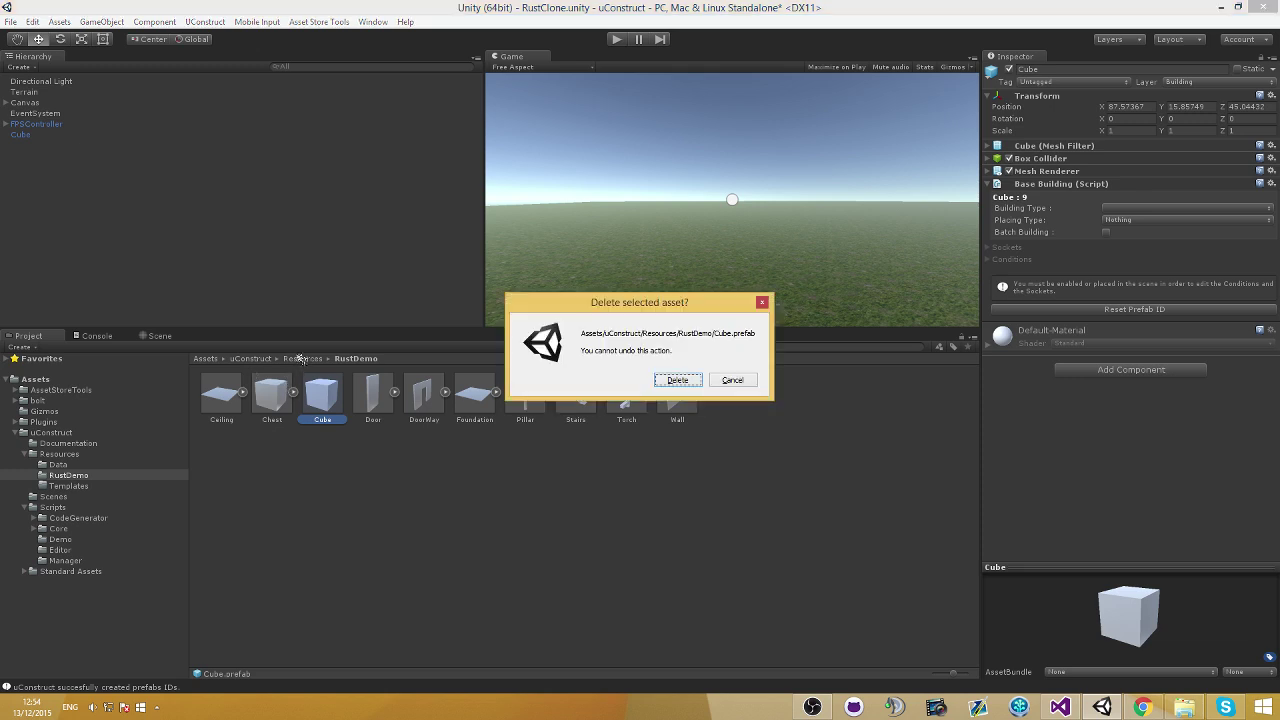
{"action": "key", "text": "Return"}
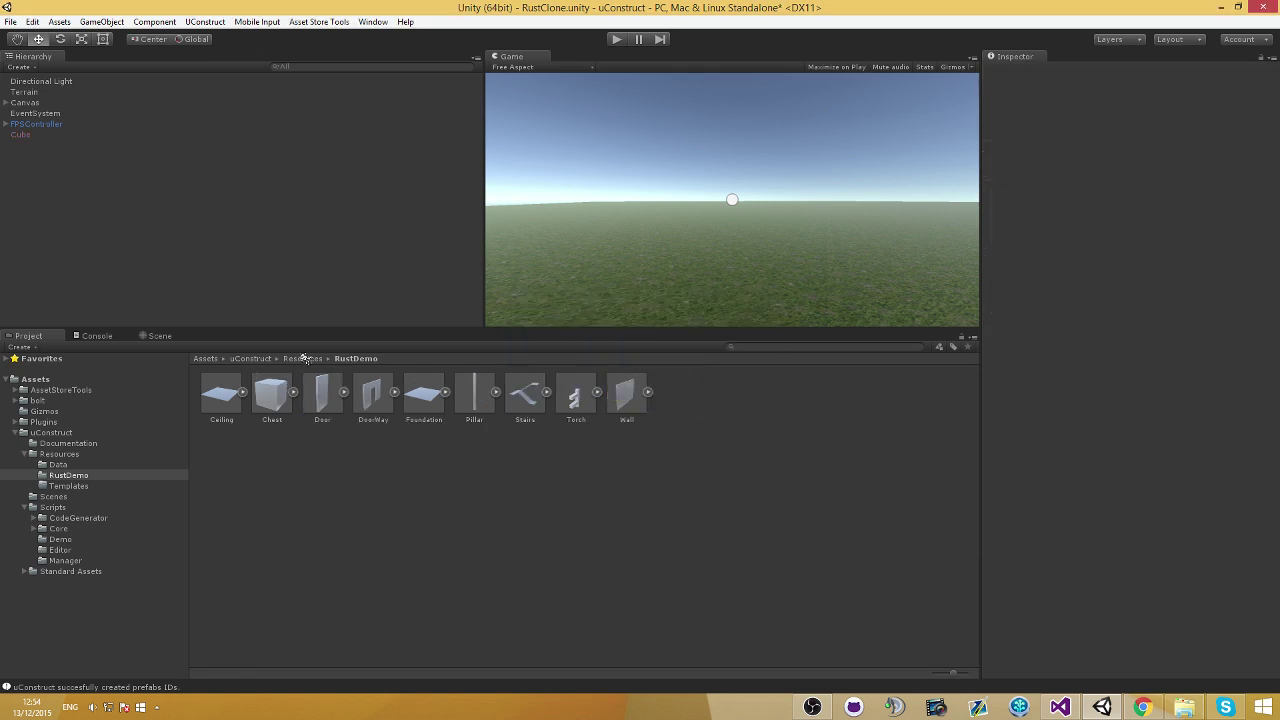
Step: Delete the broken Cube from the scene and run the uConstruct prefabs update
{"action": "left_click", "coordinate": [60, 134]}
{"action": "key", "text": "Delete"}
{"action": "left_click", "coordinate": [207, 21]}
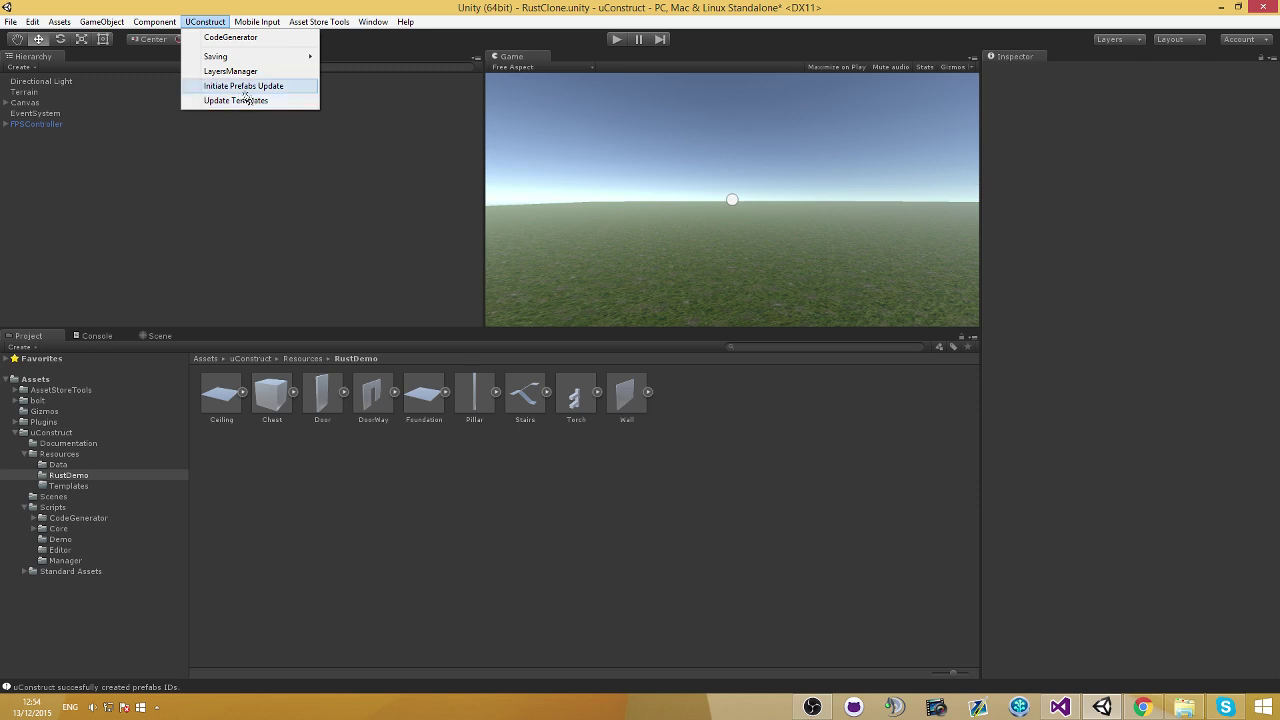
{"action": "left_click", "coordinate": [244, 88]}
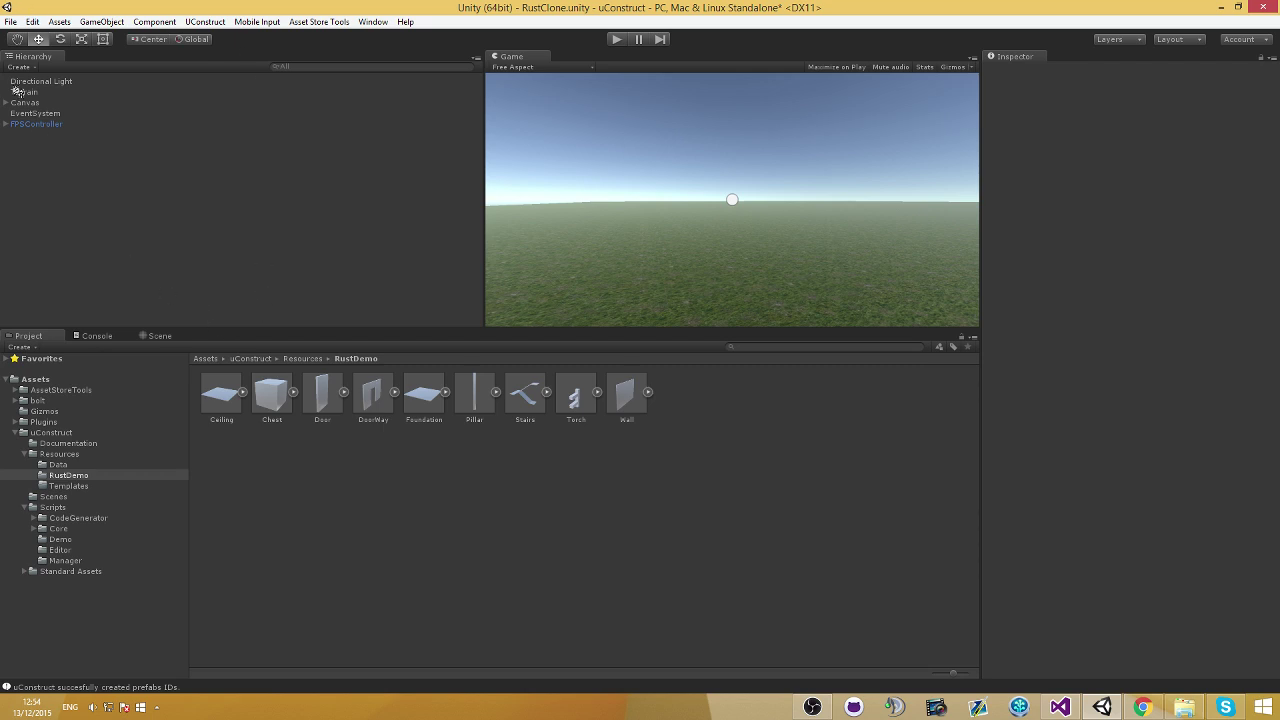
{"action": "left_click", "coordinate": [257, 21]}
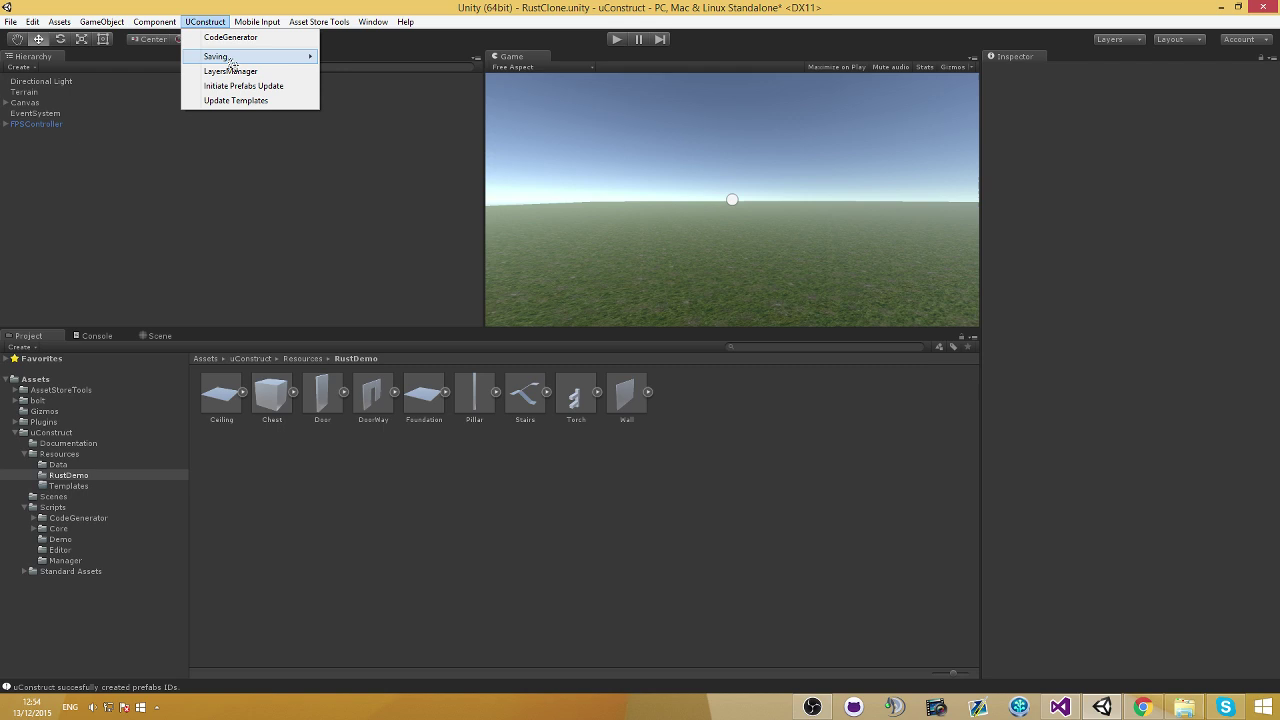
{"action": "left_click", "coordinate": [330, 115]}
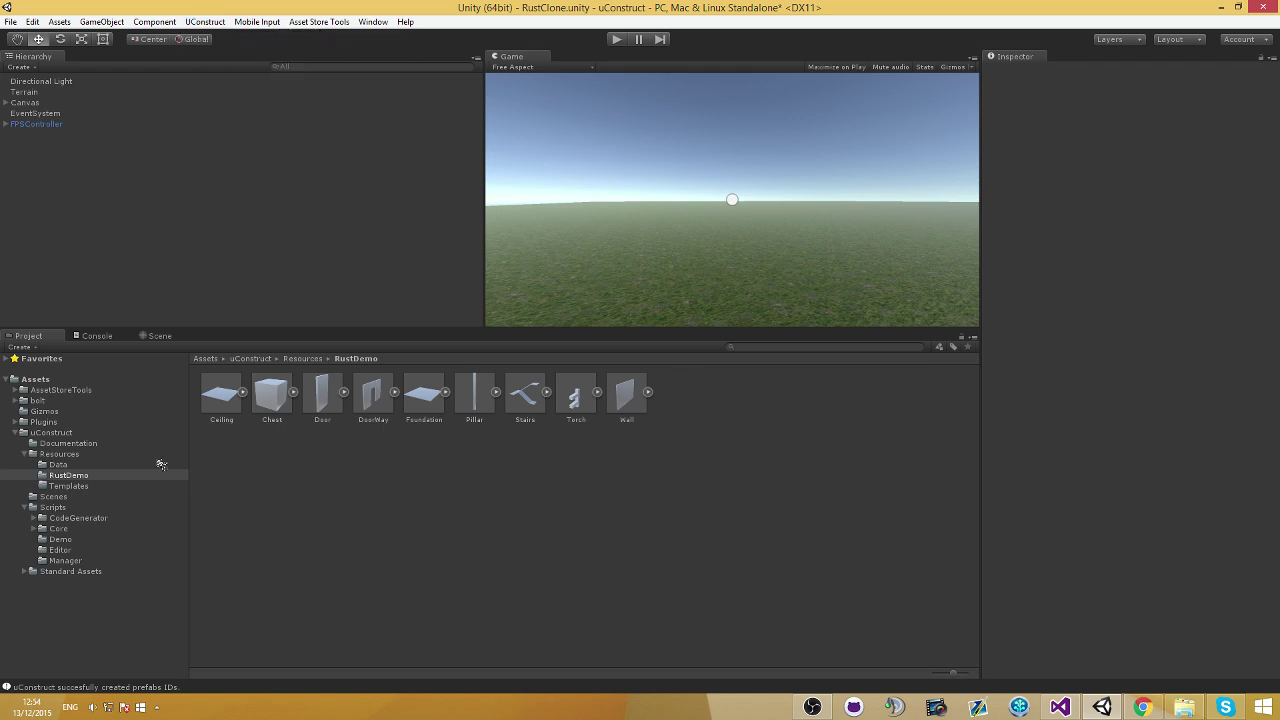
Step: Show the uConstruct Resources folder contents and bring up its create-asset menu
{"action": "left_click", "coordinate": [84, 454]}
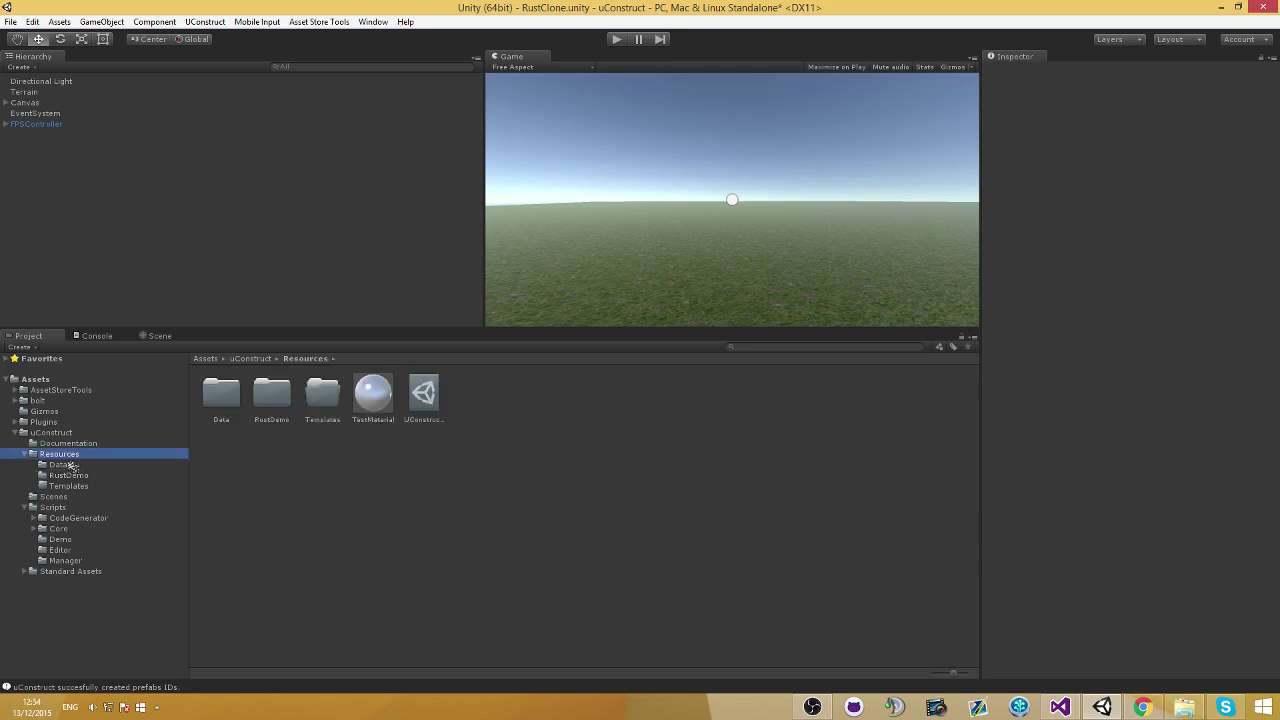
{"action": "left_click", "coordinate": [29, 454]}
{"action": "left_click", "coordinate": [25, 467]}
{"action": "left_click", "coordinate": [25, 475]}
{"action": "left_click", "coordinate": [60, 454]}
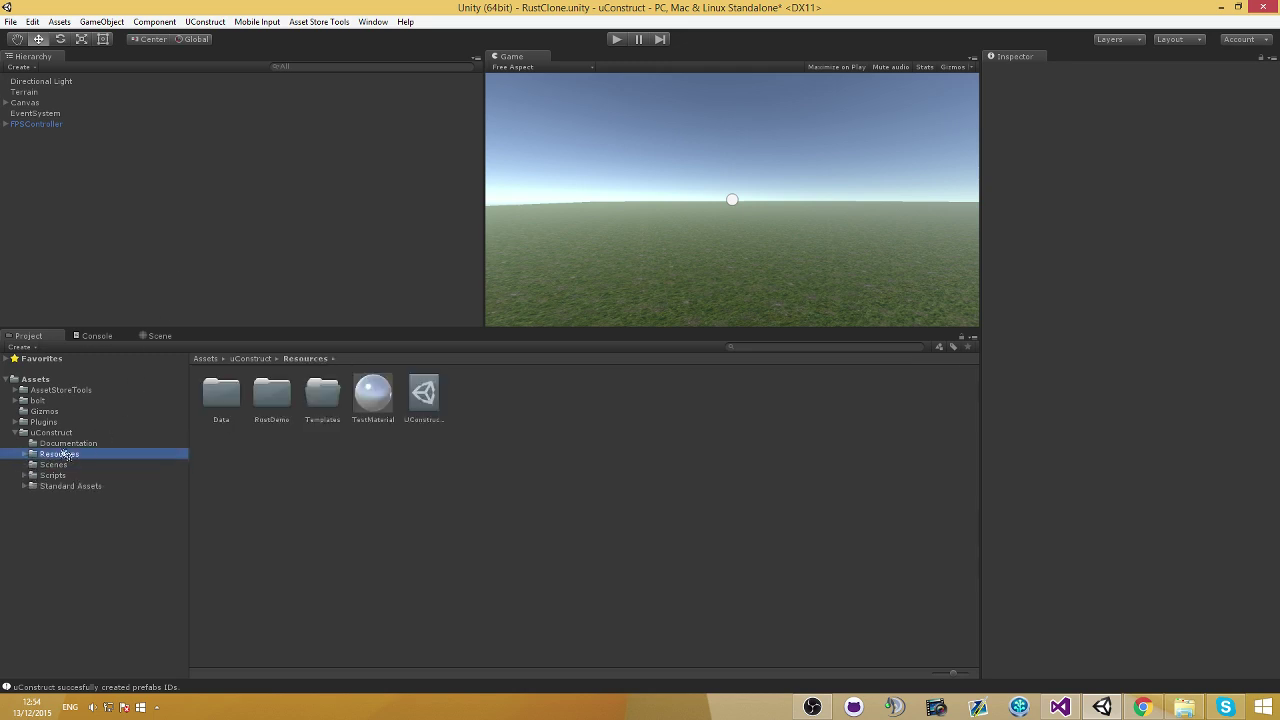
{"action": "left_click", "coordinate": [366, 484]}
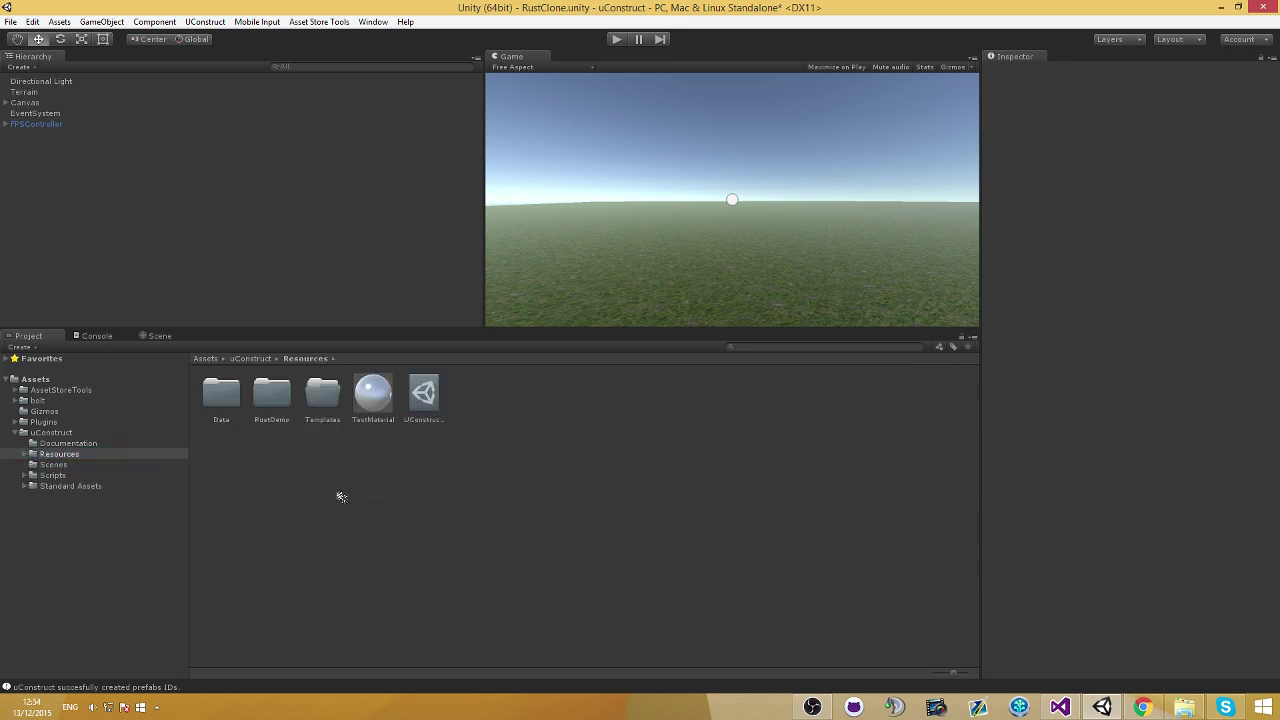
{"action": "right_click", "coordinate": [341, 497]}
Step: Create a C# script named DBExample in Resources and open it in Visual Studio
{"action": "mouse_move", "coordinate": [366, 263]}
{"action": "left_click", "coordinate": [585, 289]}
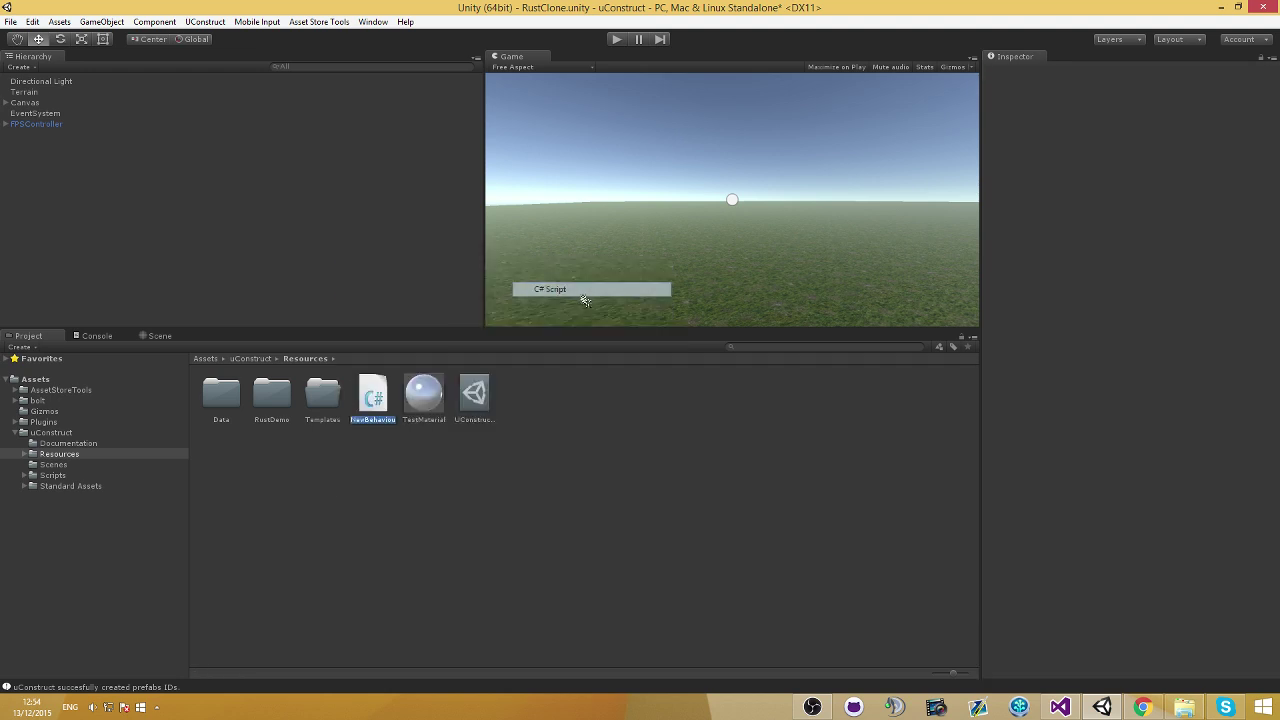
{"action": "type", "text": "Savi"}
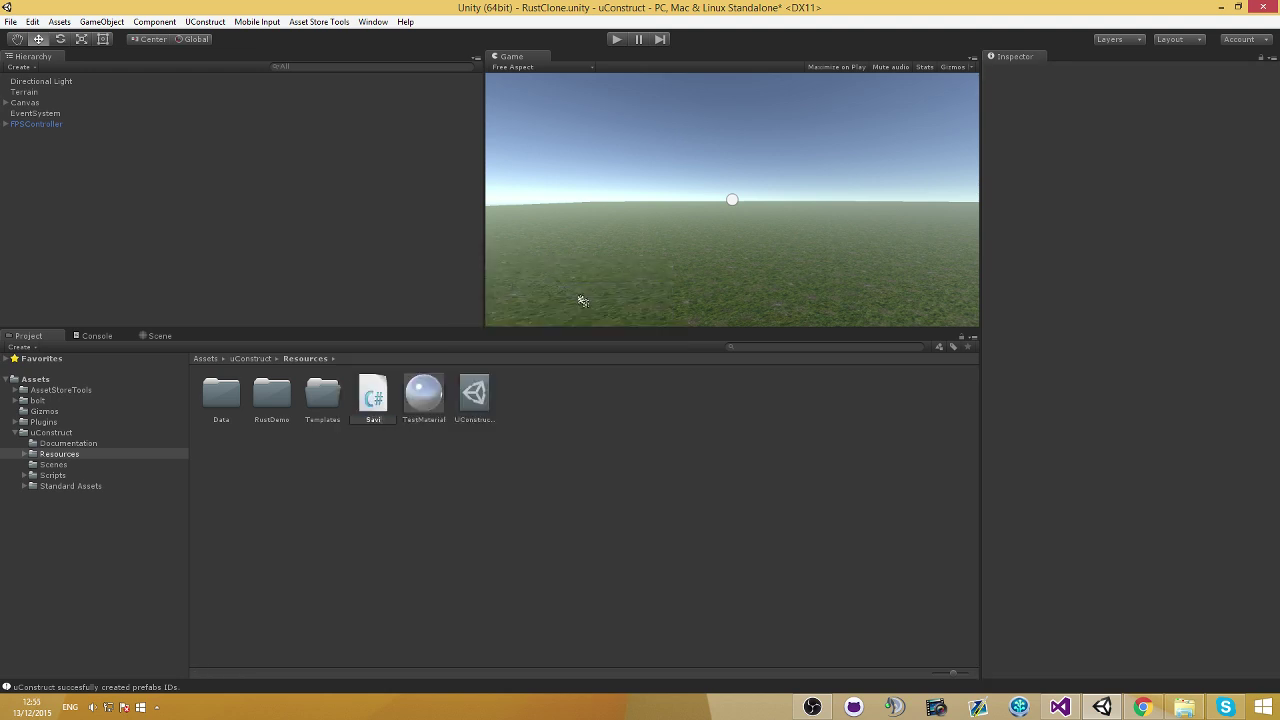
{"action": "key", "text": "ctrl+a"}
{"action": "type", "text": "DBExample"}
{"action": "key", "text": "Return"}
{"action": "double_click", "coordinate": [373, 395]}
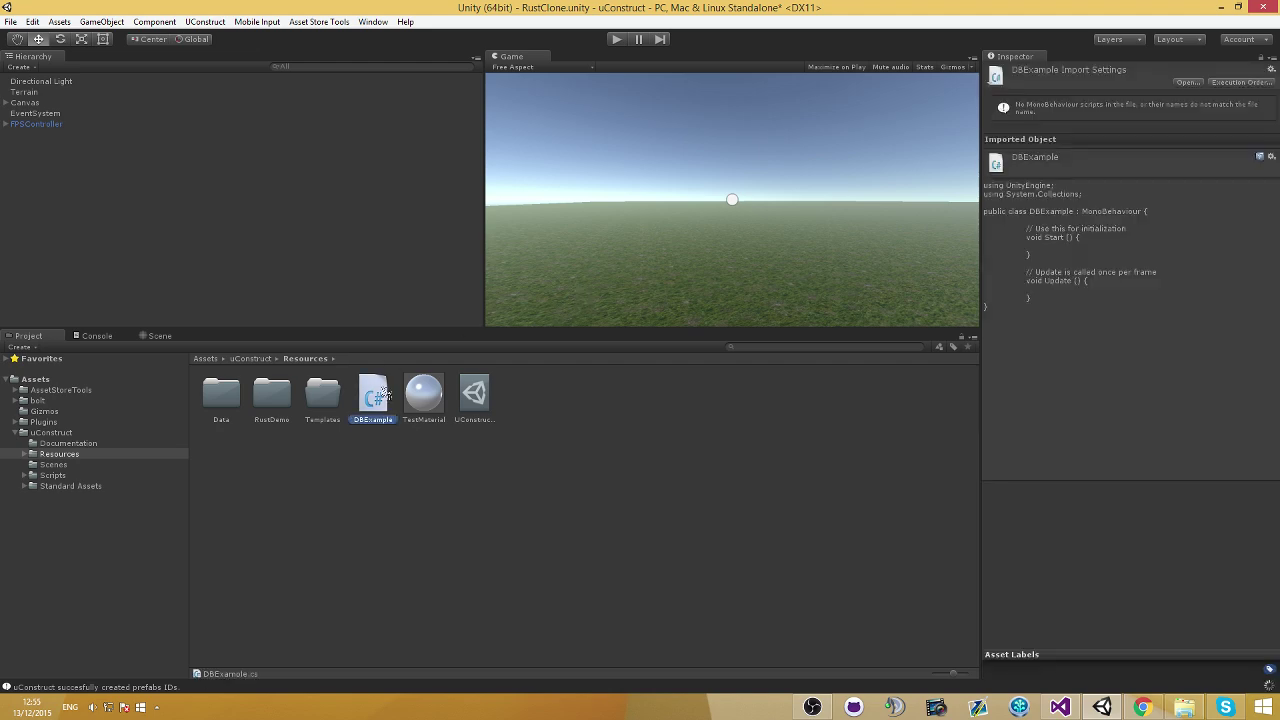
{"action": "left_click", "coordinate": [596, 390]}
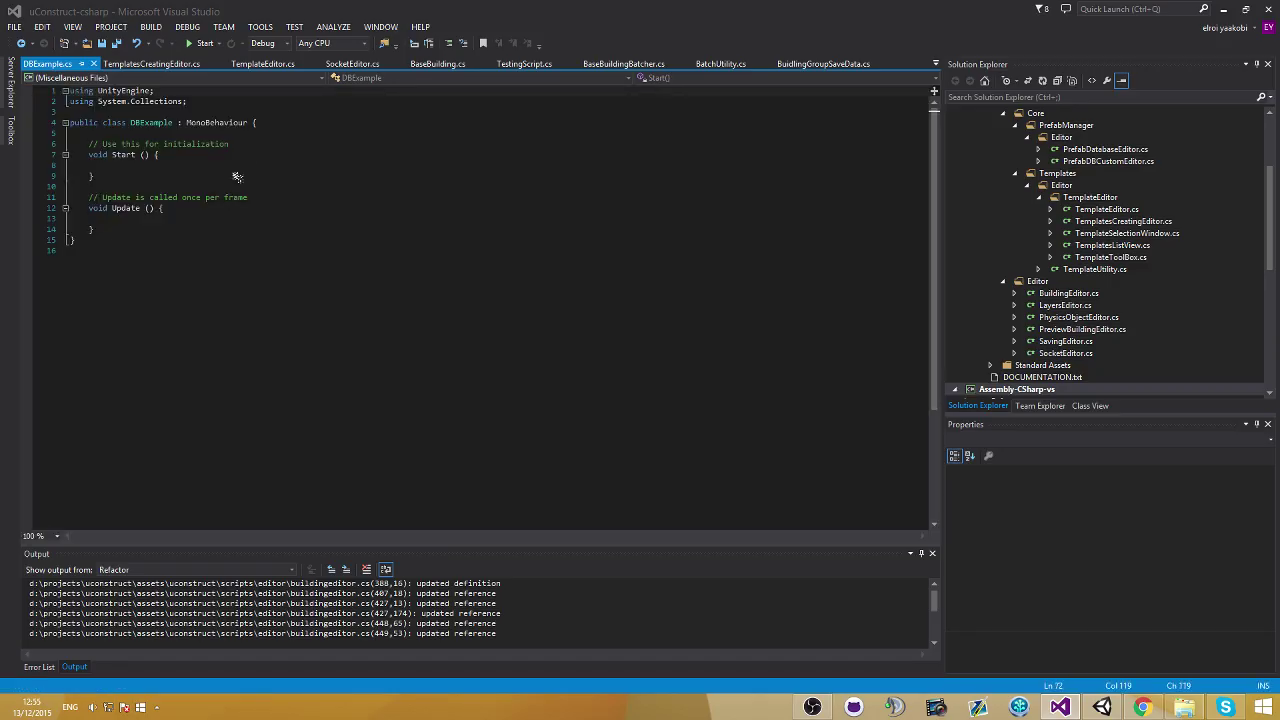
Step: Delete the default Start and Update methods from DBExample and save
{"action": "left_click", "coordinate": [195, 231]}
{"action": "left_click_drag", "start_coordinate": [195, 231], "coordinate": [90, 148]}
{"action": "left_click", "coordinate": [195, 231]}
{"action": "left_click_drag", "start_coordinate": [195, 231], "coordinate": [70, 134]}
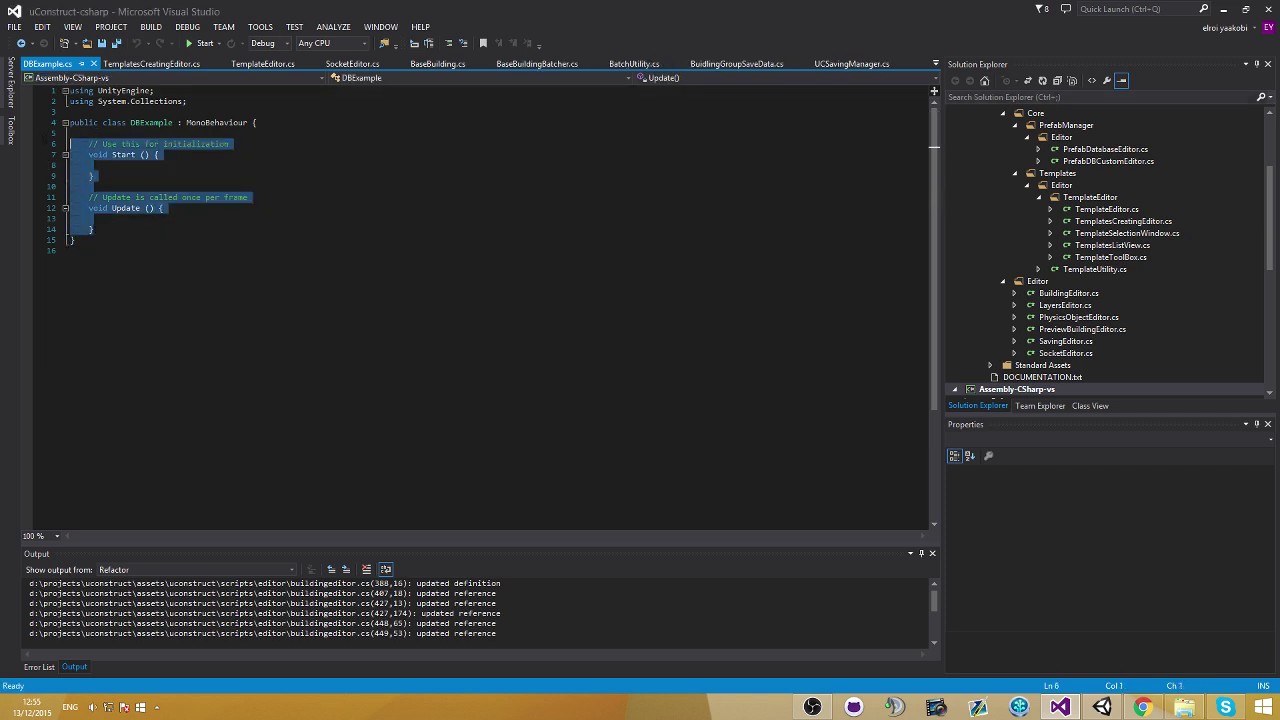
{"action": "key", "text": "Delete"}
{"action": "left_click", "coordinate": [187, 101]}
{"action": "key", "text": "ctrl+s"}
Step: Add 'using uConstruct;' and 'using uConstruct.Core;' directives and save
{"action": "key", "text": "Return"}
{"action": "type", "text": "using Unc"}
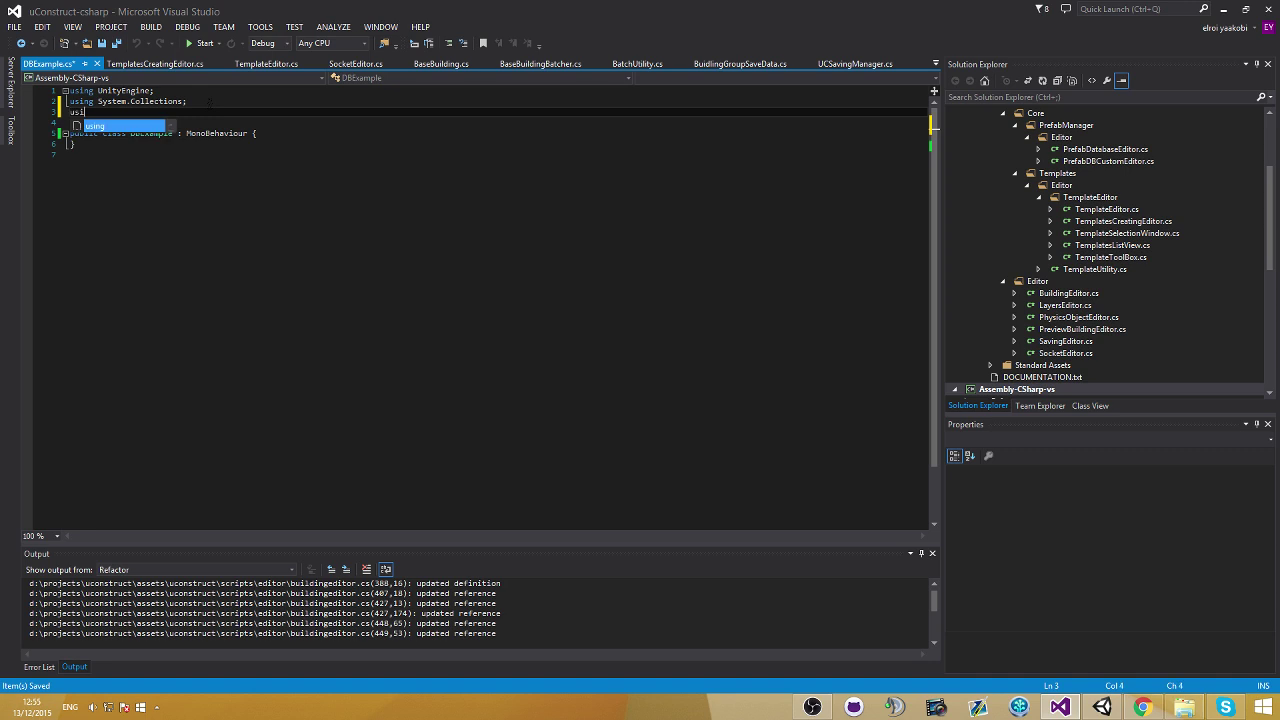
{"action": "key", "text": "BackSpace"}
{"action": "key", "text": "BackSpace"}
{"action": "key", "text": "BackSpace"}
{"action": "type", "text": "uCo"}
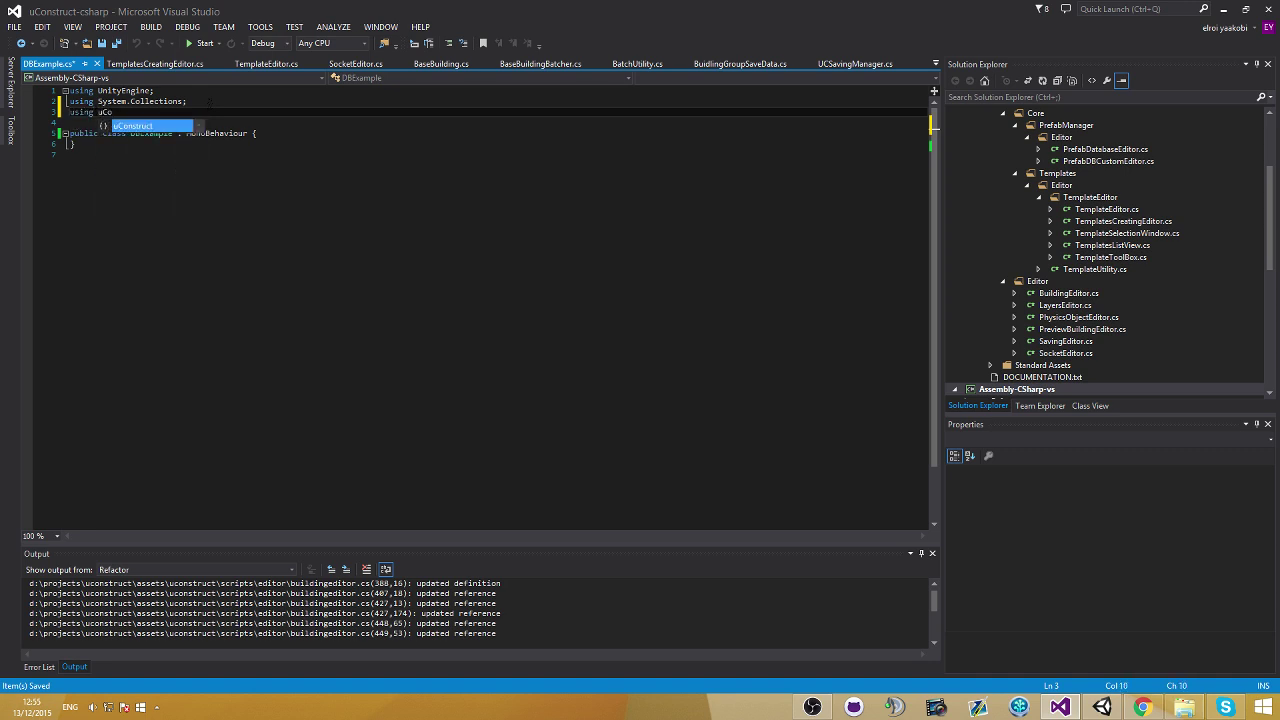
{"action": "type", "text": "nstruct;"}
{"action": "key", "text": "Return"}
{"action": "type", "text": "using uConstruct"}
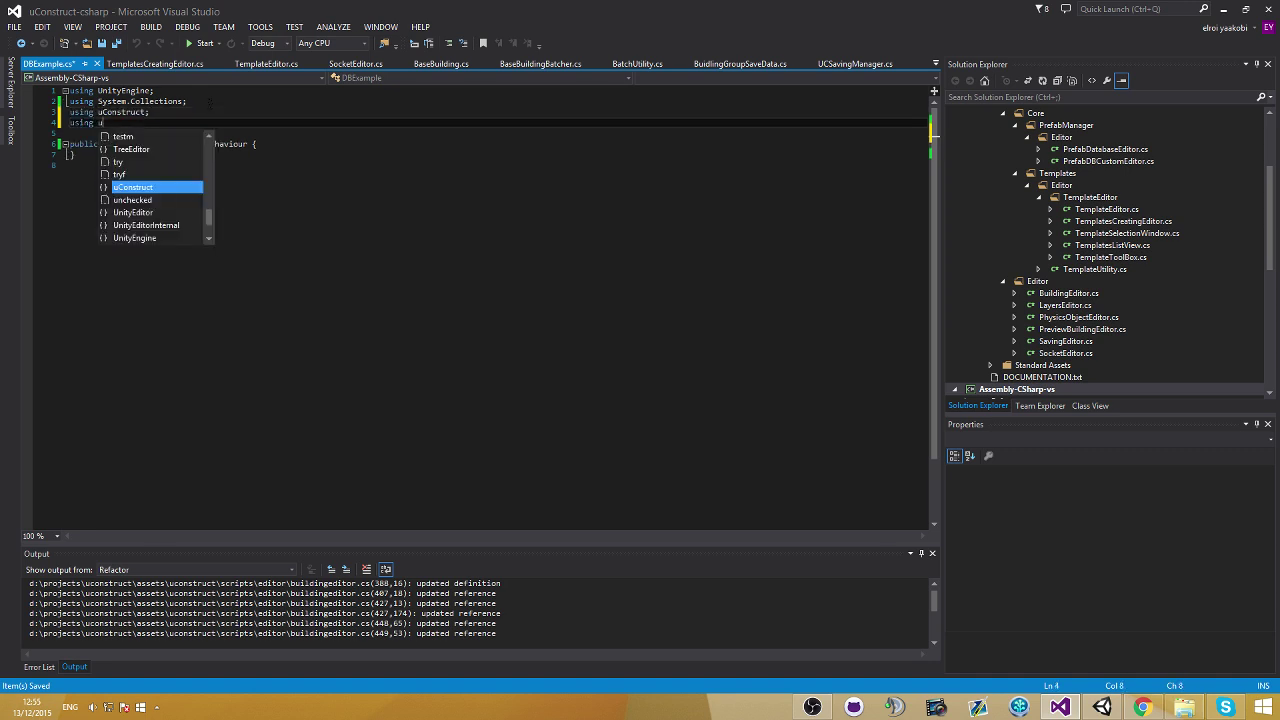
{"action": "type", "text": ".Core;"}
{"action": "key", "text": "ctrl+s"}
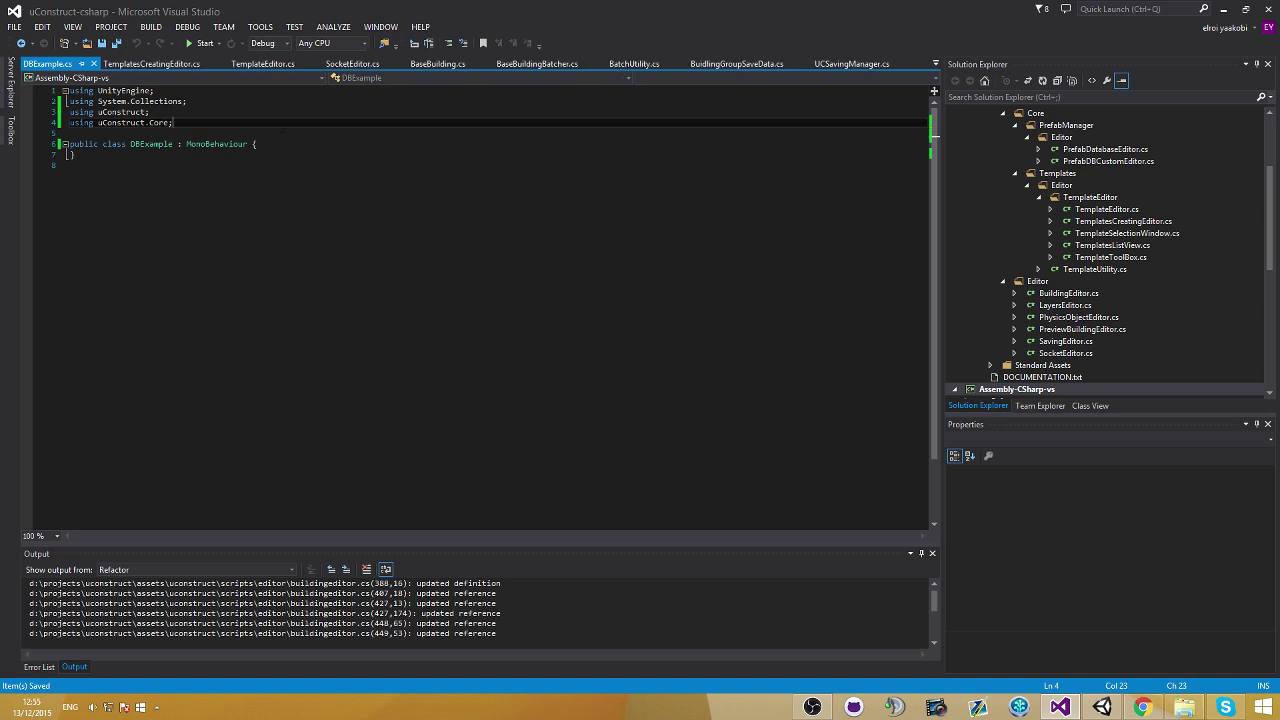
Step: Add an empty Awake() method with braces inside the class and save
{"action": "left_click", "coordinate": [247, 144]}
{"action": "key", "text": "Return"}
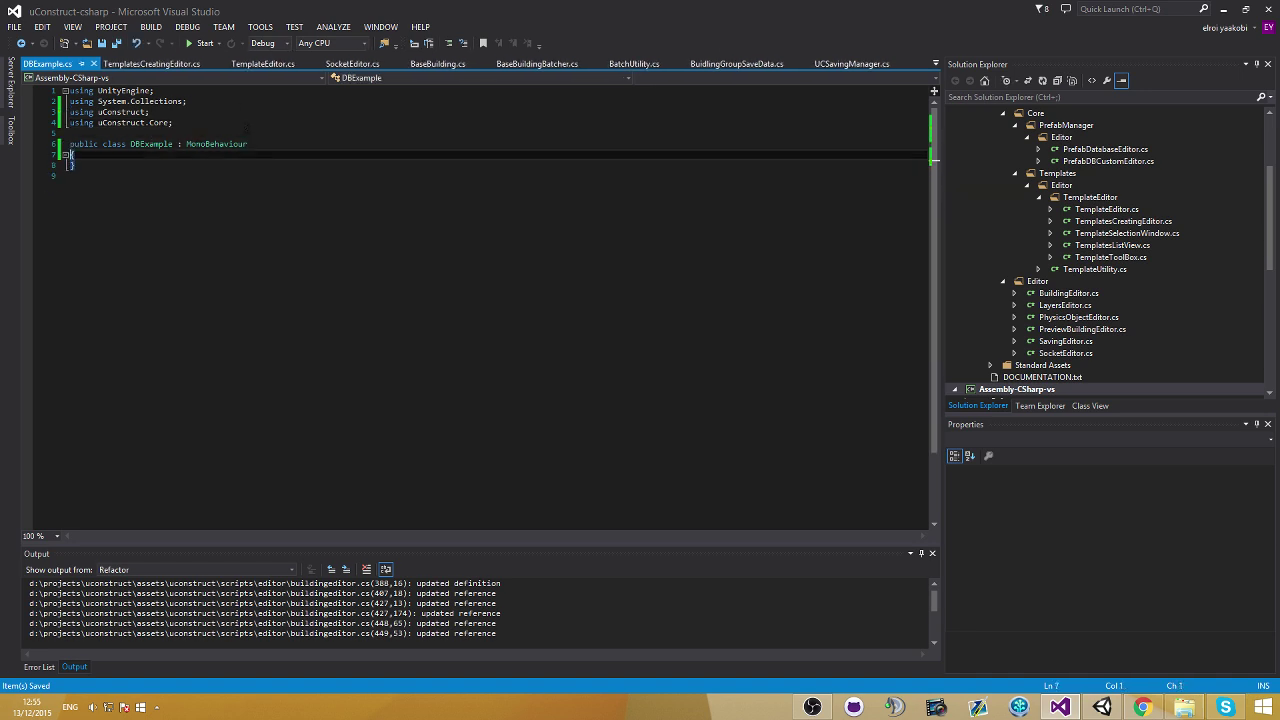
{"action": "key", "text": "Return"}
{"action": "key", "text": "Return"}
{"action": "key", "text": "Return"}
{"action": "key", "text": "Up"}
{"action": "type", "text": "void A"}
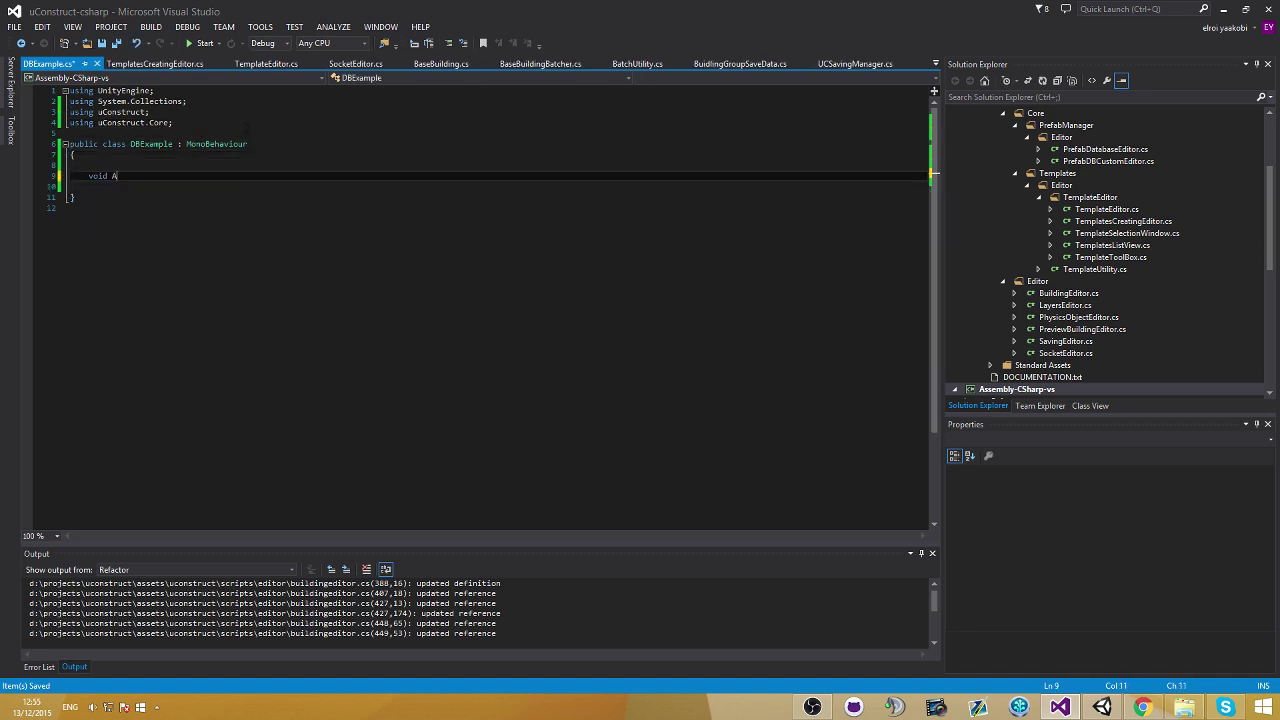
{"action": "key", "text": "Return"}
{"action": "type", "text": "{"}
{"action": "key", "text": "Return"}
{"action": "key", "text": "ctrl+s"}
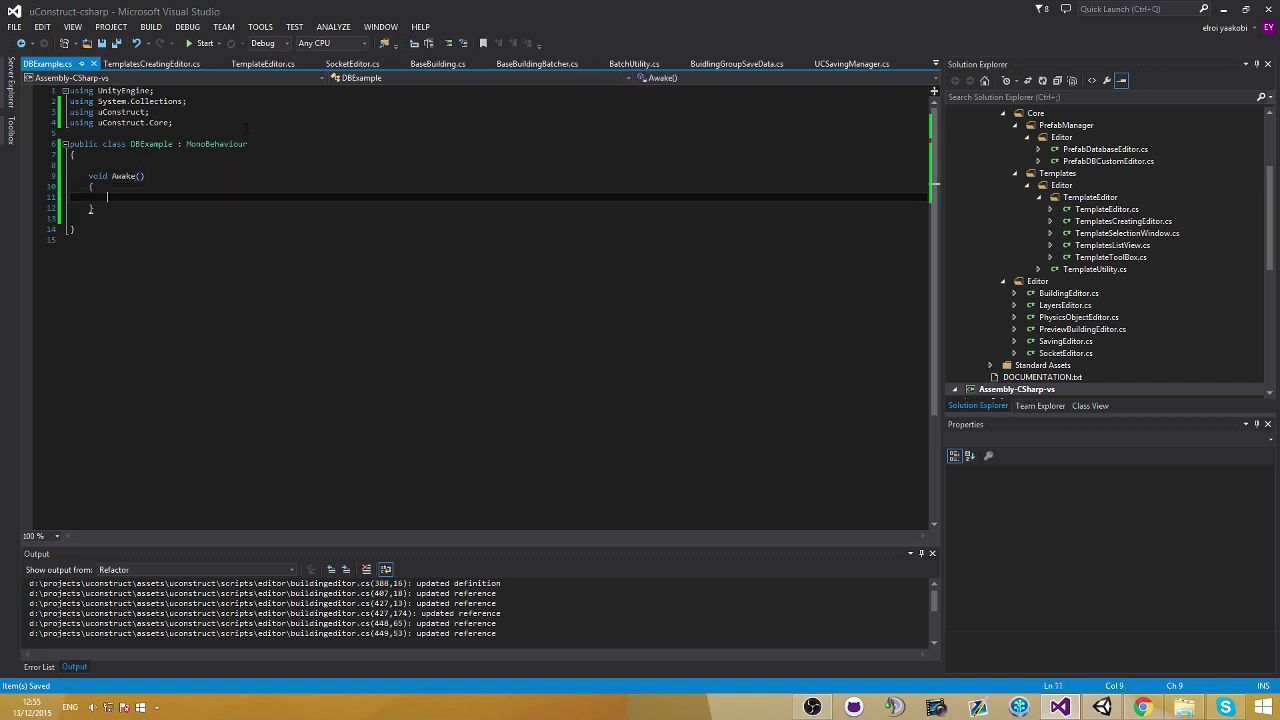
Step: Rename the method to asdad and start typing a uConstruct.Core reference in its body
{"action": "double_click", "coordinate": [123, 176]}
{"action": "type", "text": "asdad"}
{"action": "key", "text": "Down"}
{"action": "key", "text": "Down"}
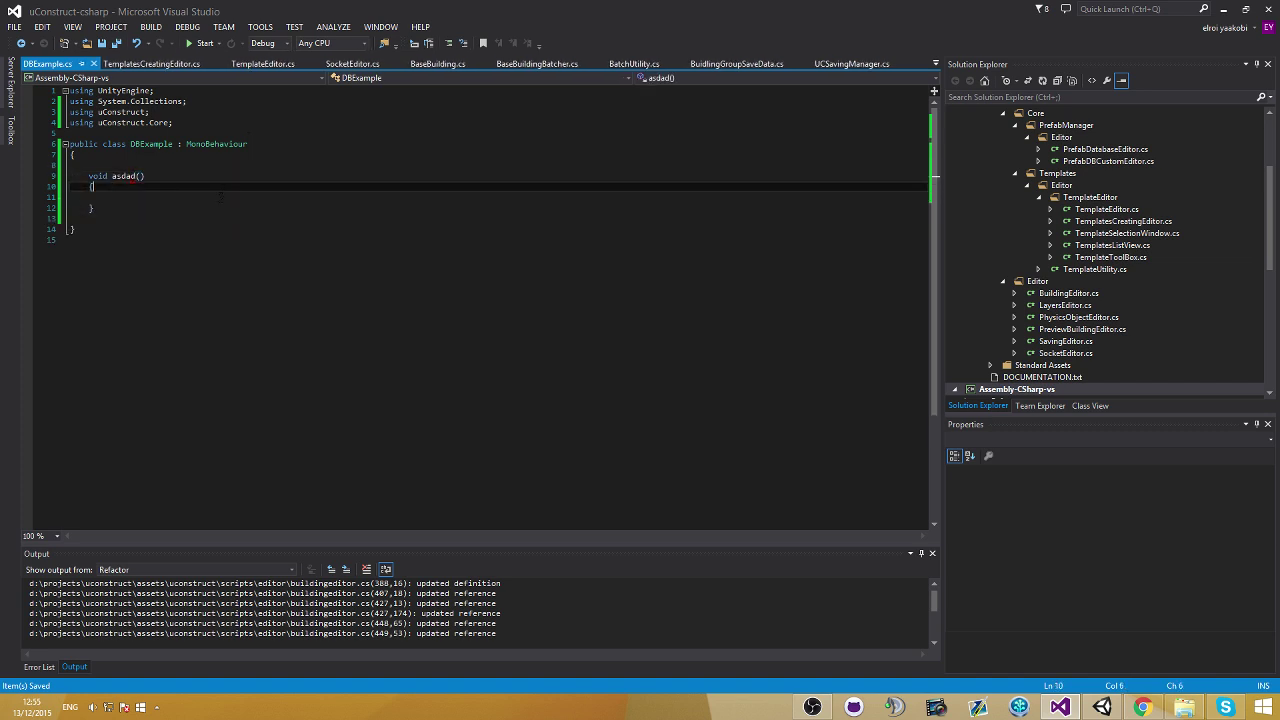
{"action": "type", "text": "s"}
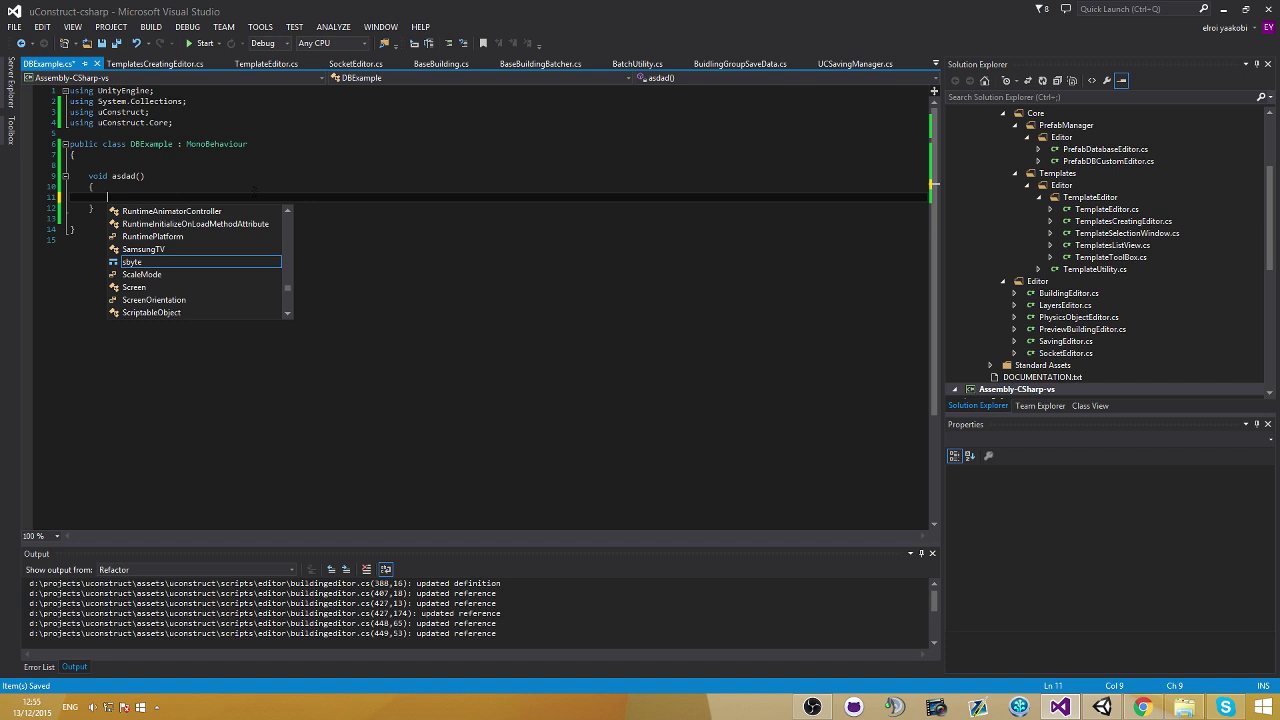
{"action": "type", "text": "Prefa"}
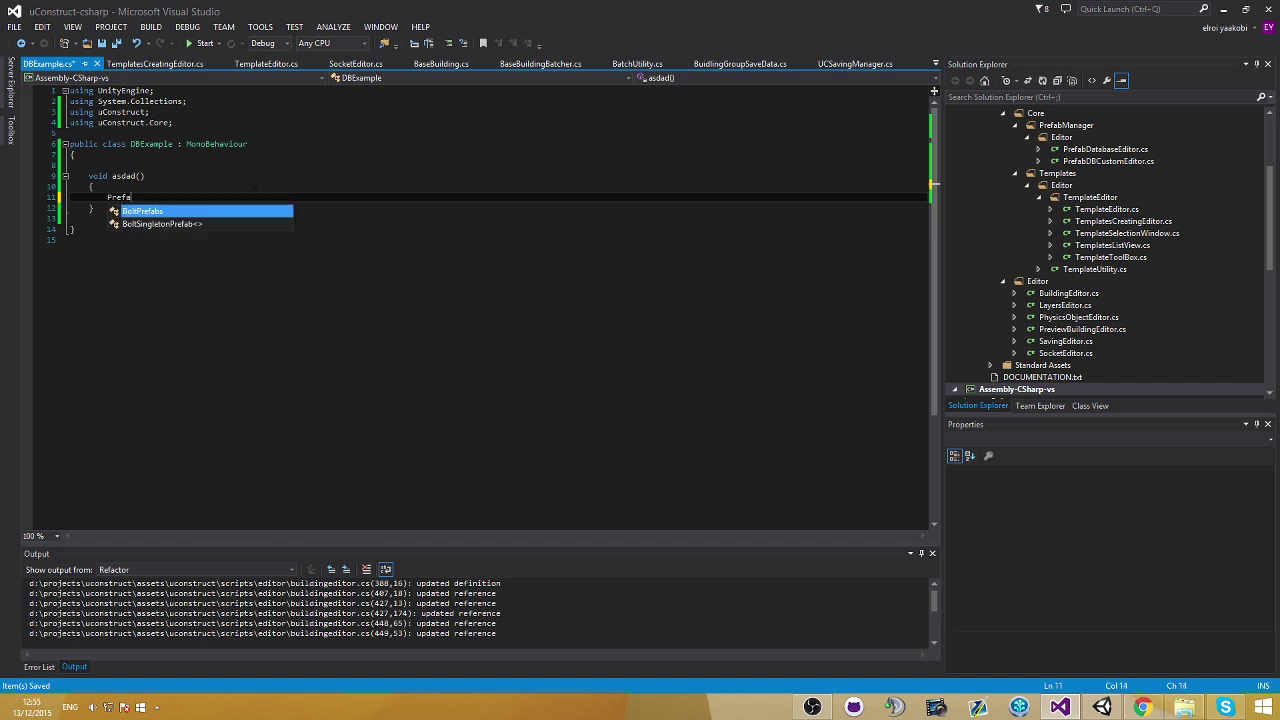
{"action": "key", "text": "BackSpace"}
{"action": "key", "text": "BackSpace"}
{"action": "key", "text": "BackSpace"}
{"action": "key", "text": "BackSpace"}
{"action": "type", "text": "UcON"}
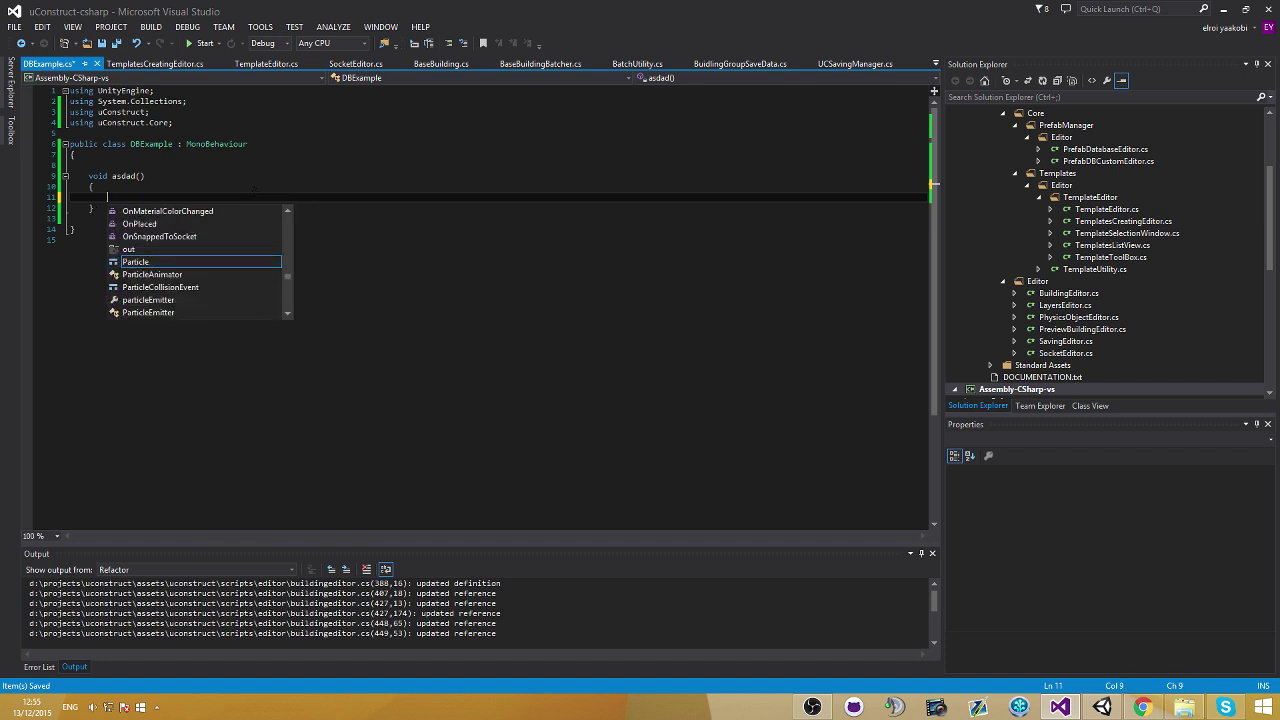
{"action": "type", "text": ".Core."}
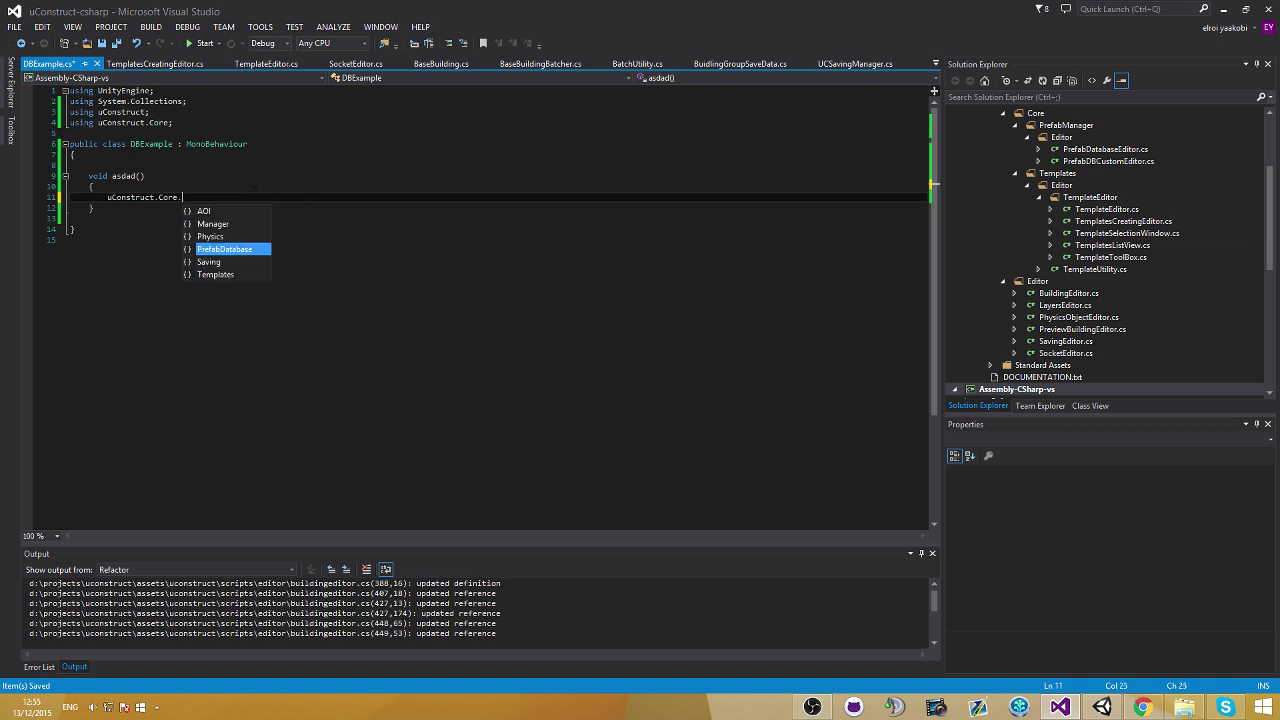
Step: Write the PrefabDatabase.PrefabDB.instance.GetGO( call in asdad()
{"action": "key", "text": "Down"}
{"action": "key", "text": "Up"}
{"action": "type", "text": "PrefabDatabase.PrefabDB.instance."}
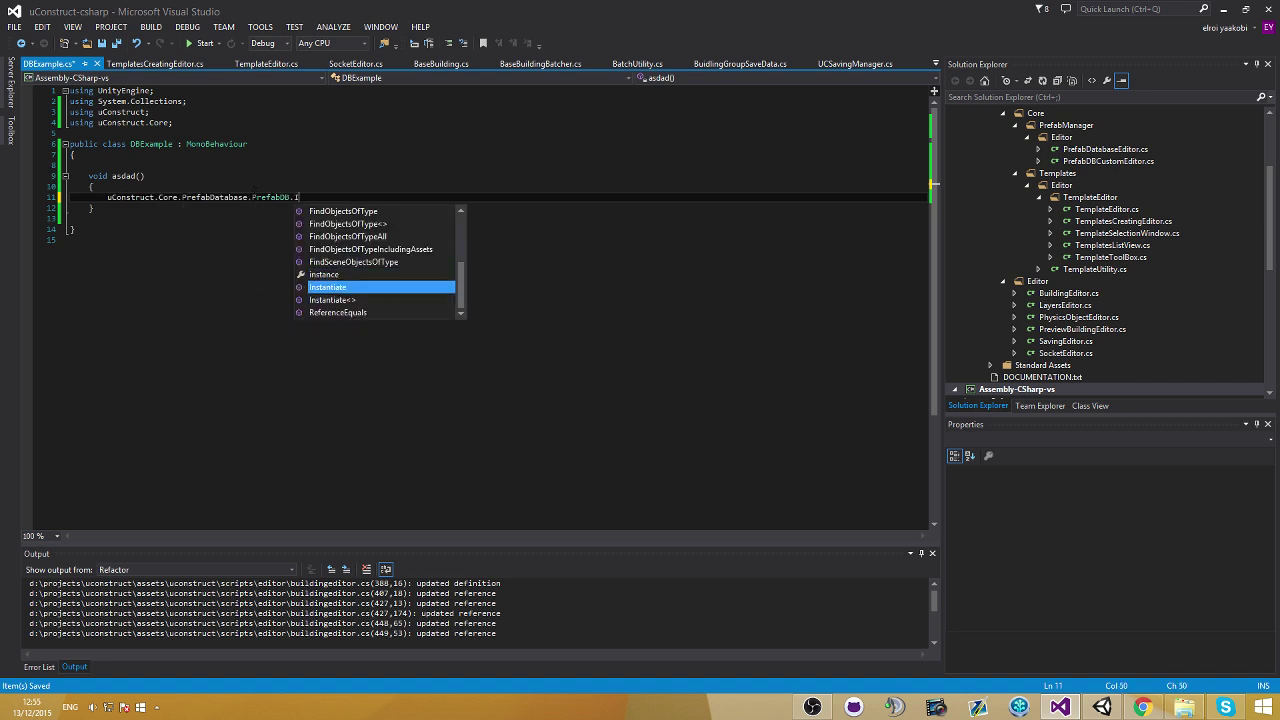
{"action": "type", "text": "GetGO("}
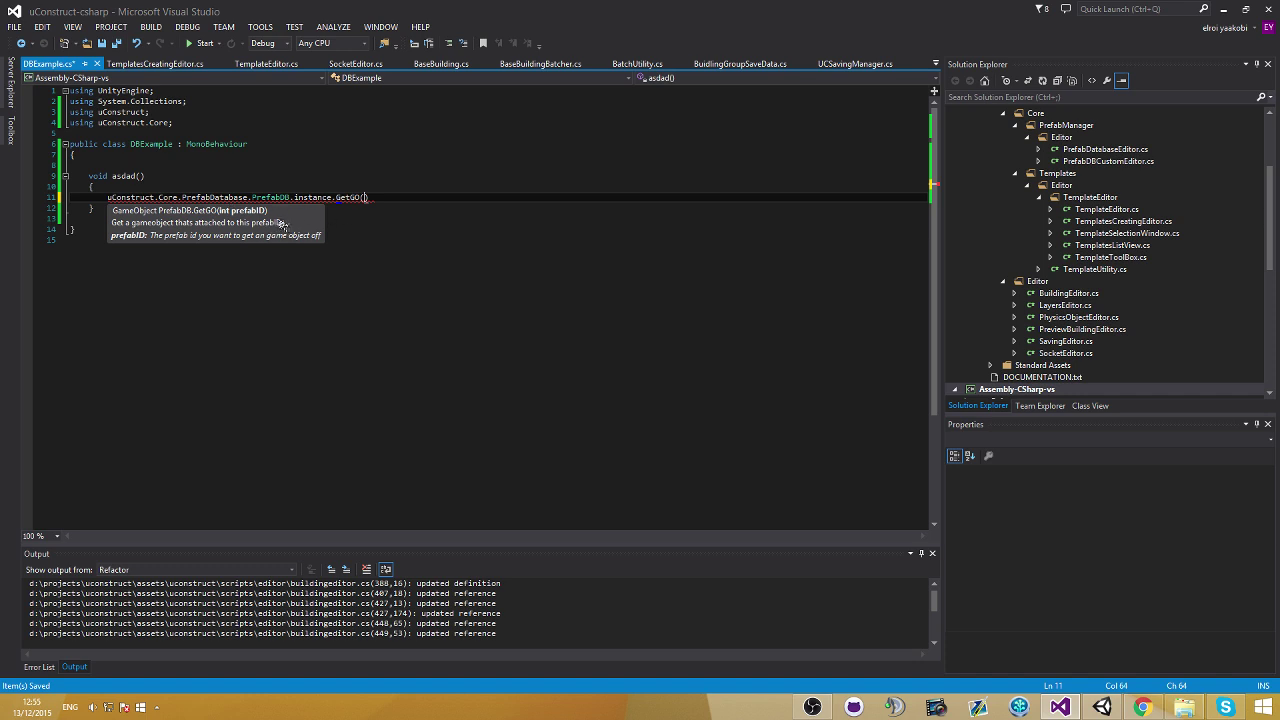
Step: Add 'BaseBuilding building = new BaseBuilding();' above the GetGO call and save
{"action": "key", "text": "Up"}
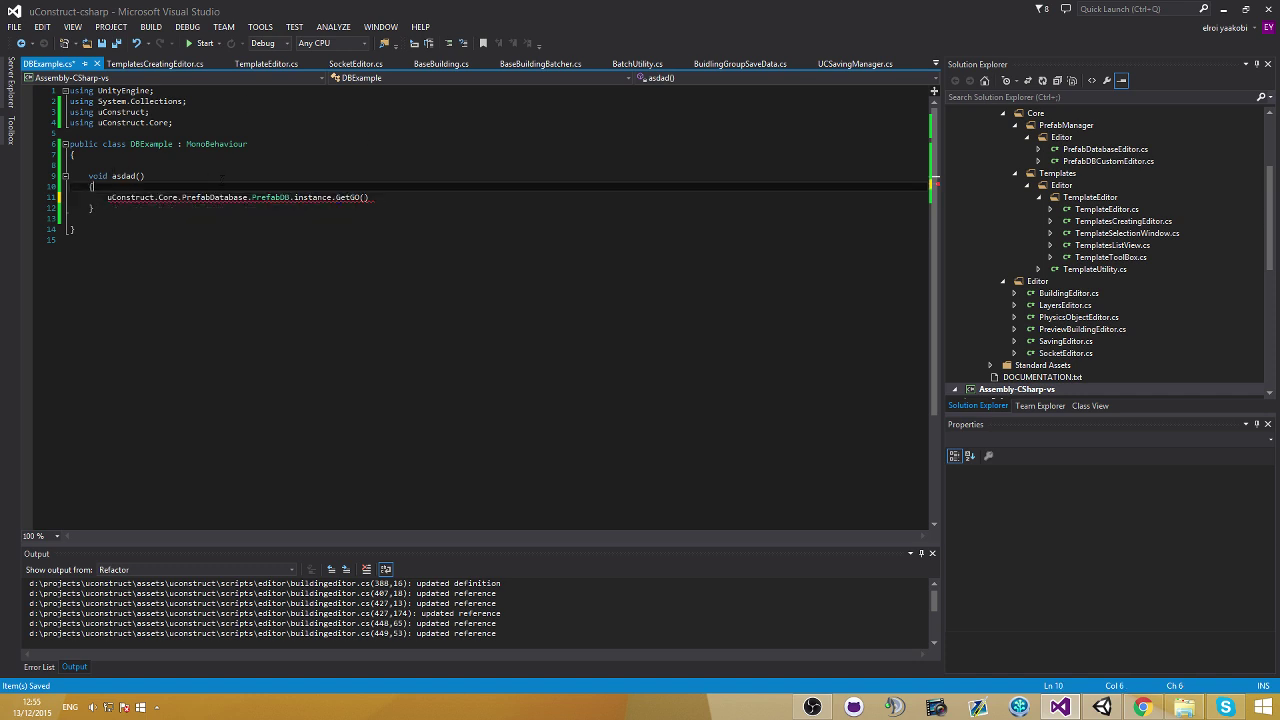
{"action": "key", "text": "Return"}
{"action": "key", "text": "Return"}
{"action": "key", "text": "Up"}
{"action": "type", "text": "BaseBV"}
{"action": "key", "text": "Return"}
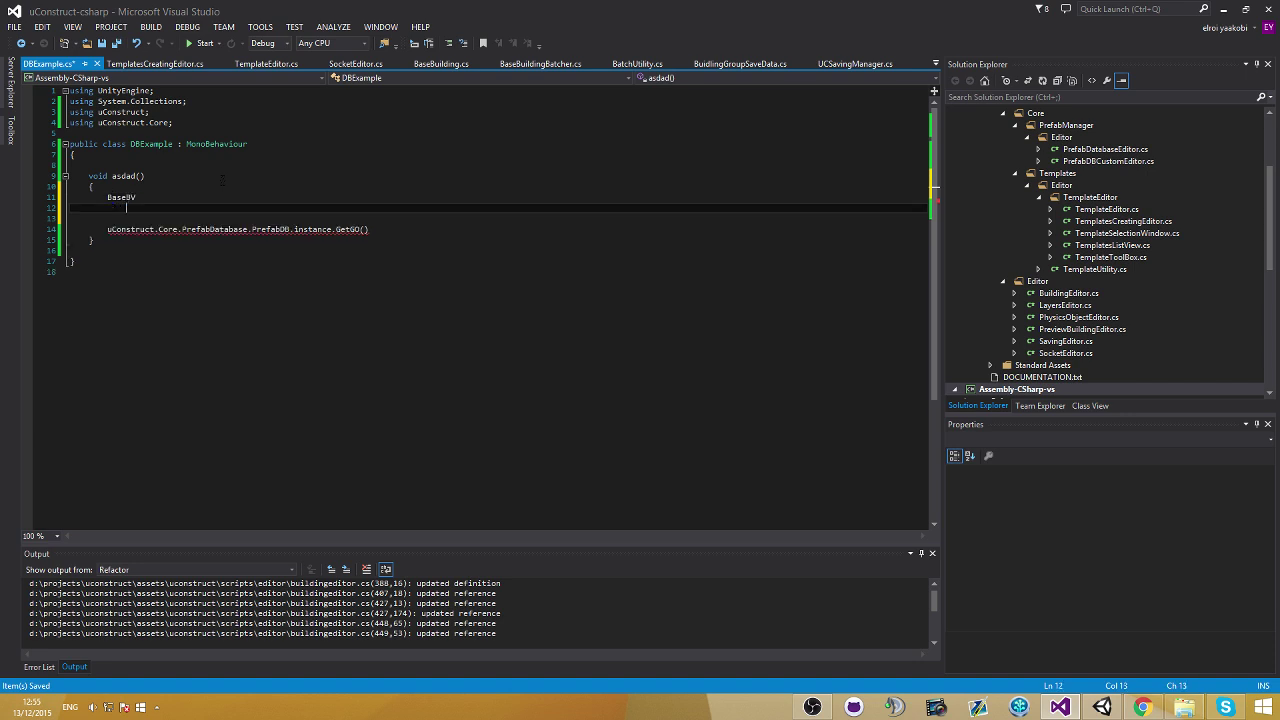
{"action": "key", "text": "BackSpace"}
{"action": "key", "text": "BackSpace"}
{"action": "type", "text": "uilding bu"}
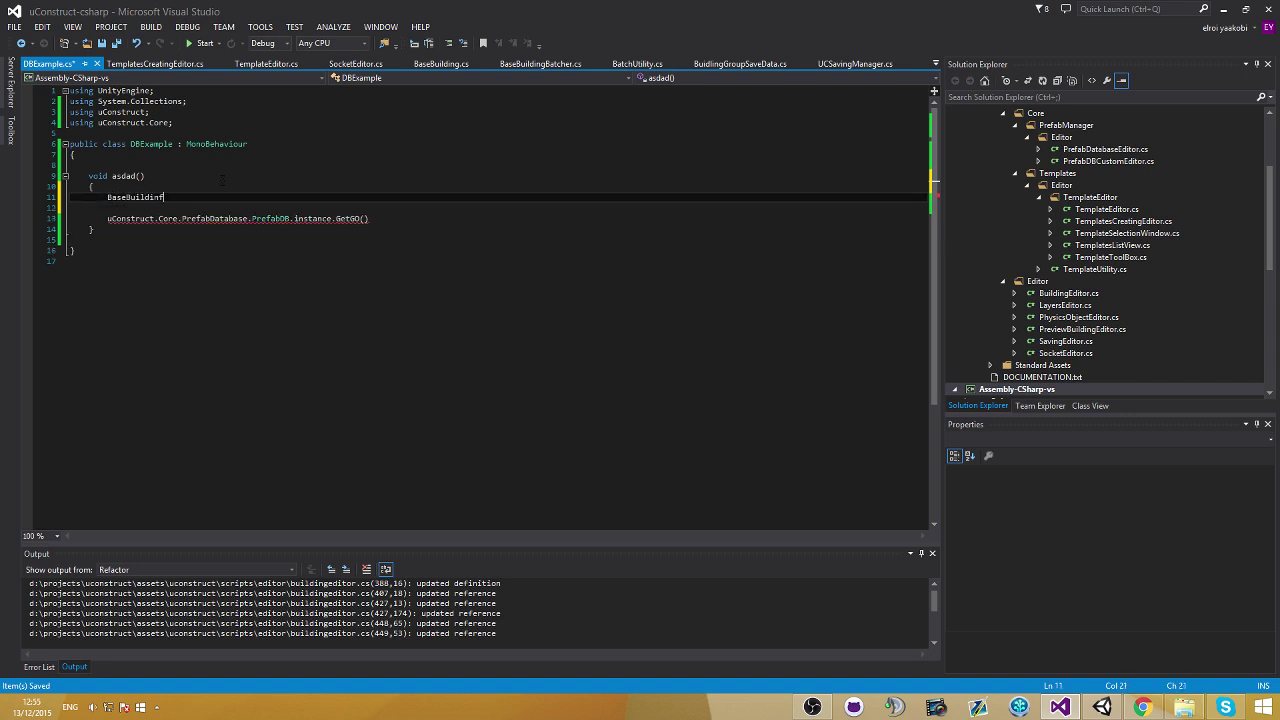
{"action": "type", "text": "ilding = new BaseBuilding();"}
{"action": "key", "text": "Return"}
{"action": "key", "text": "Delete"}
{"action": "key", "text": "ctrl+s"}
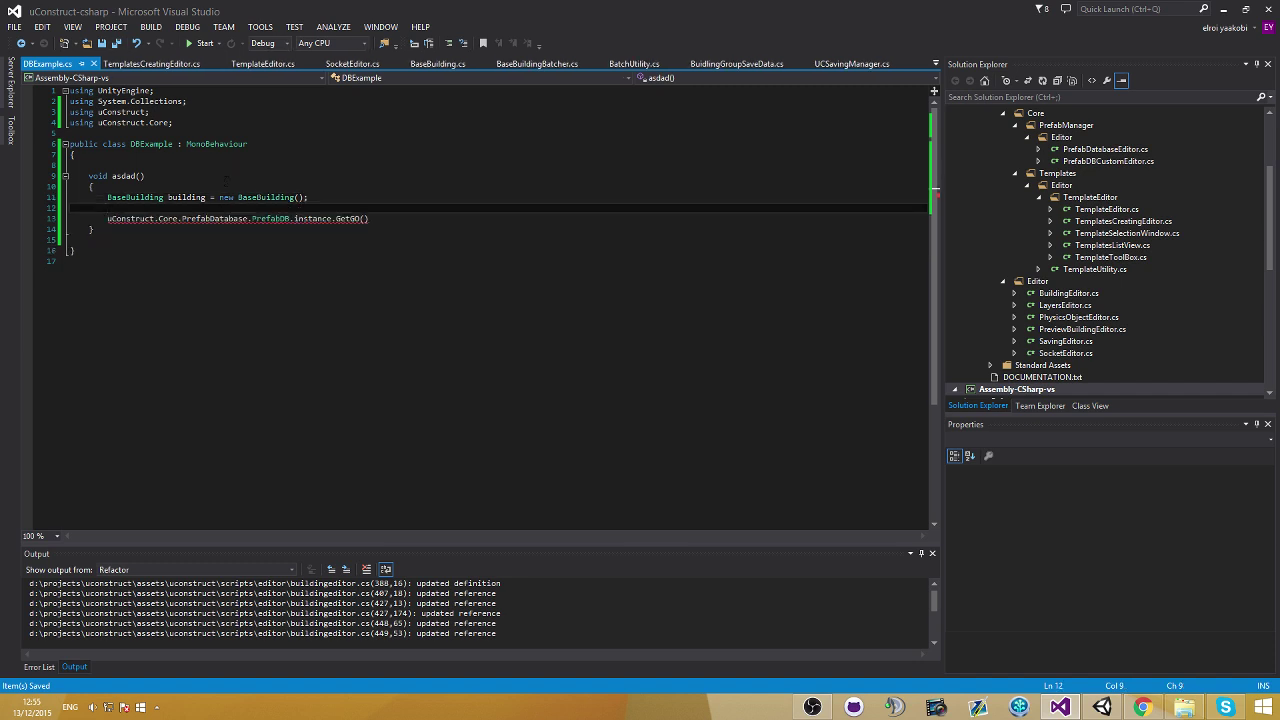
Step: Pass building.prefabID as the GetGO argument and save
{"action": "key", "text": "Down"}
{"action": "key", "text": "End"}
{"action": "key", "text": "Left"}
{"action": "type", "text": "building"}
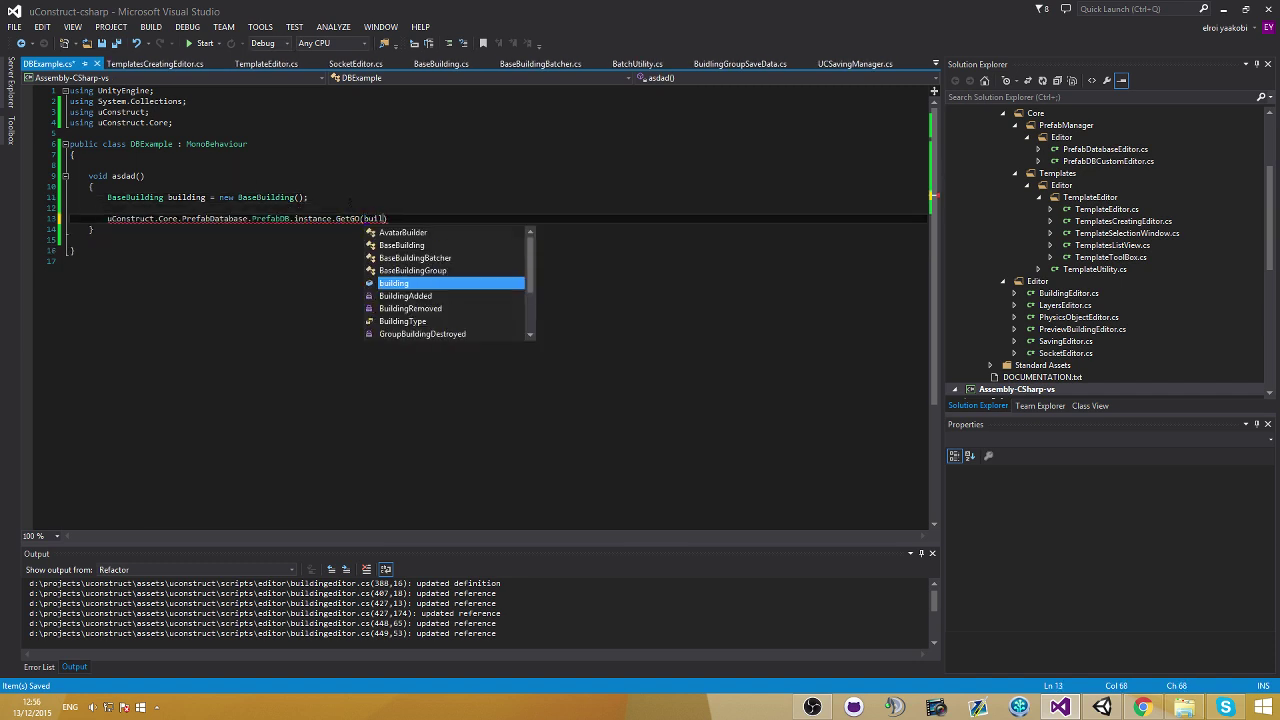
{"action": "type", "text": ".prefabID);"}
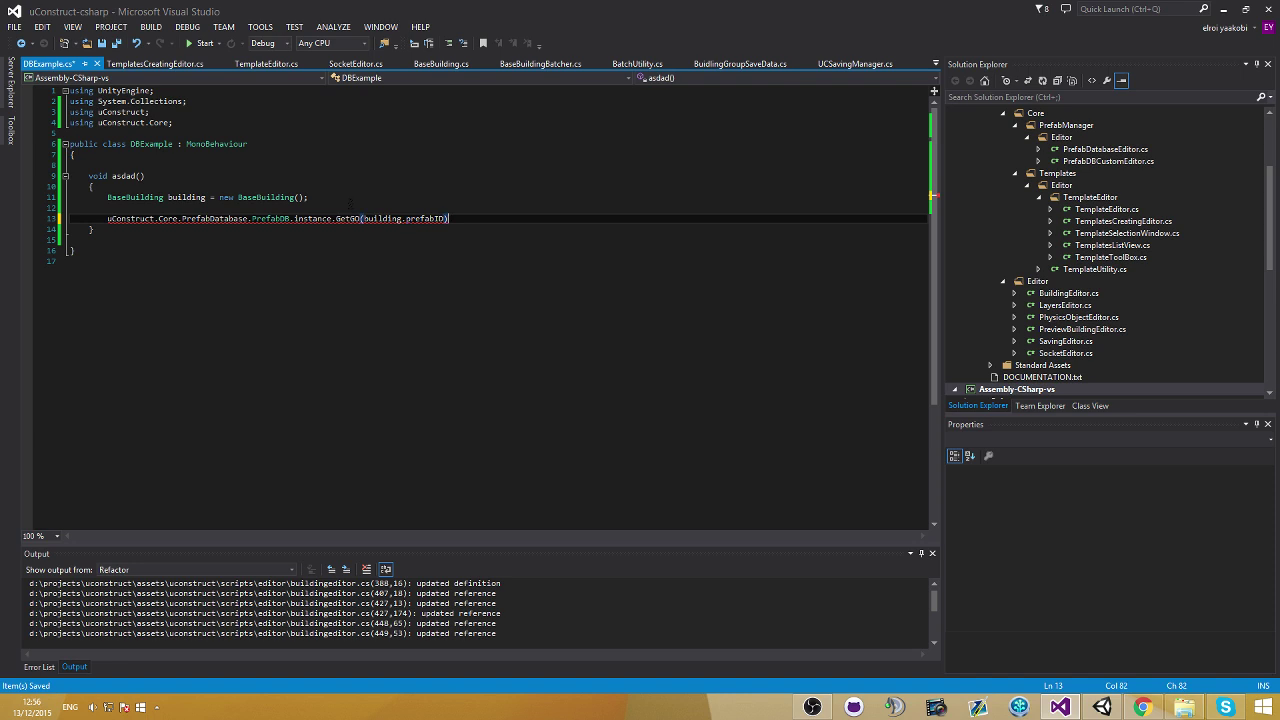
{"action": "key", "text": "ctrl+s"}
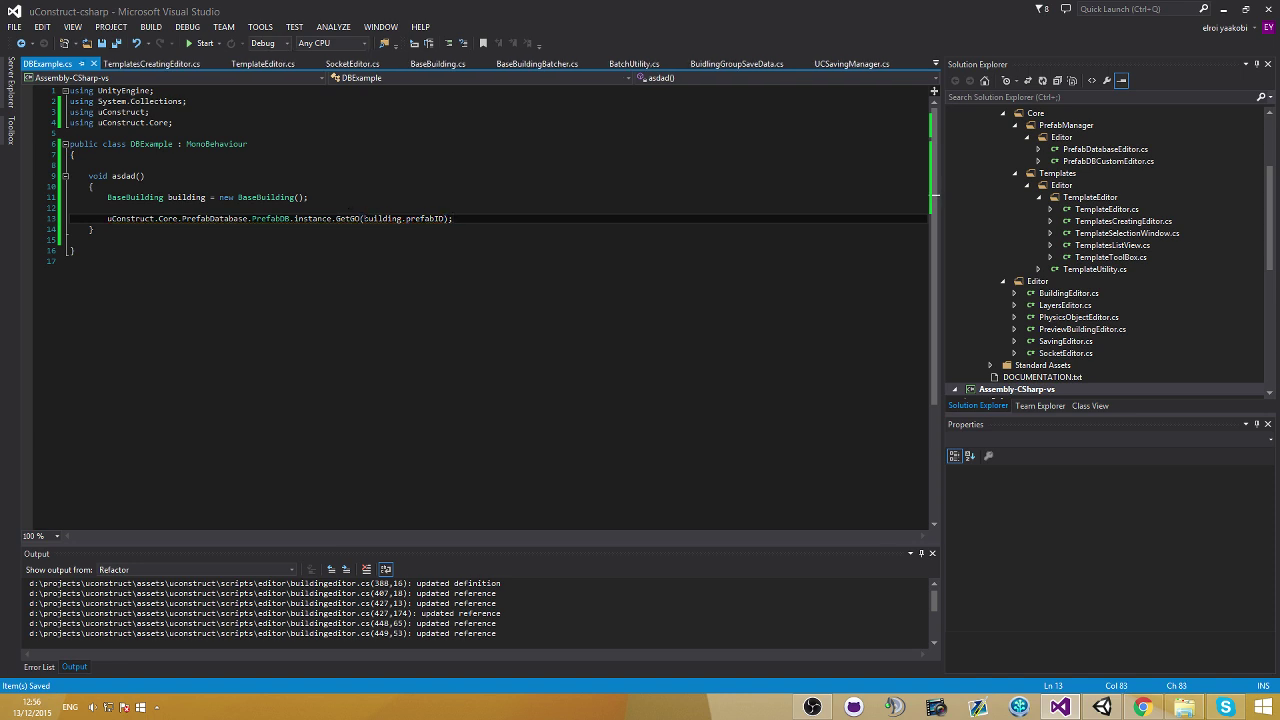
Step: Delete the two example lines from asdad() and switch back to Unity
{"action": "mouse_move", "coordinate": [350, 218]}
{"action": "left_click_drag", "start_coordinate": [486, 222], "coordinate": [70, 197]}
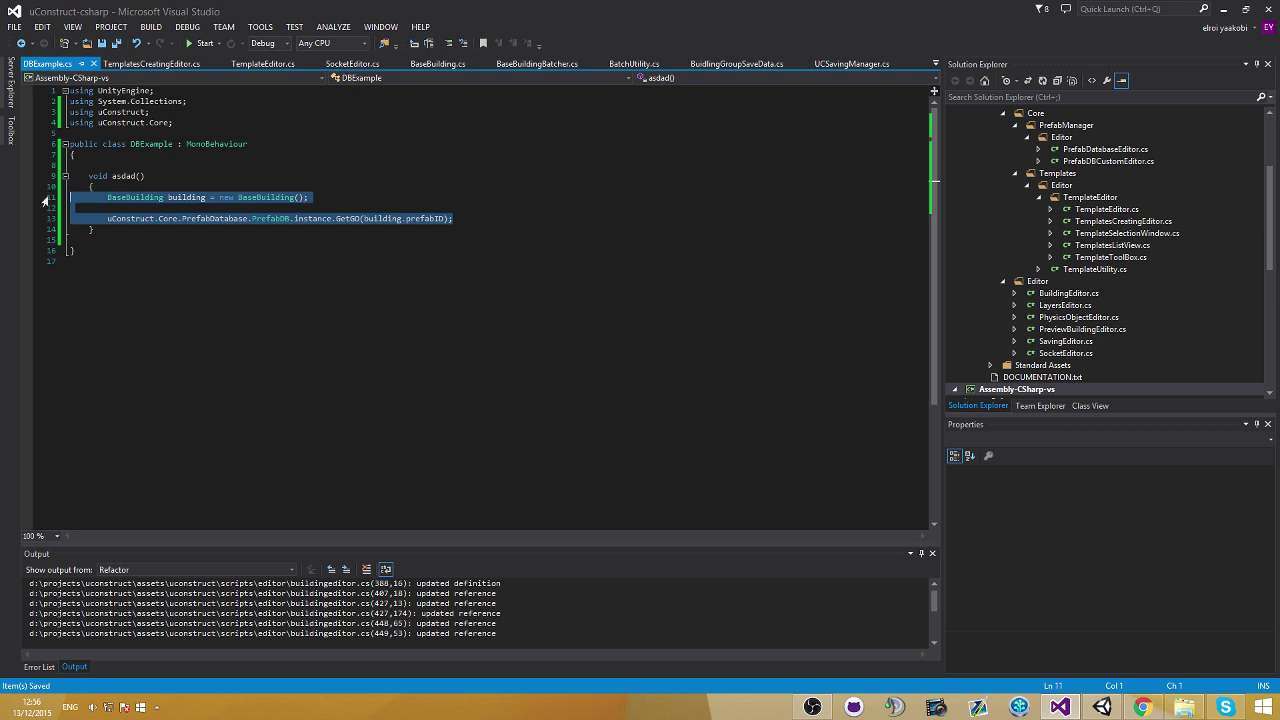
{"action": "key", "text": "BackSpace"}
{"action": "key", "text": "BackSpace"}
{"action": "key", "text": "Up"}
{"action": "key", "text": "Up"}
{"action": "key", "text": "Up"}
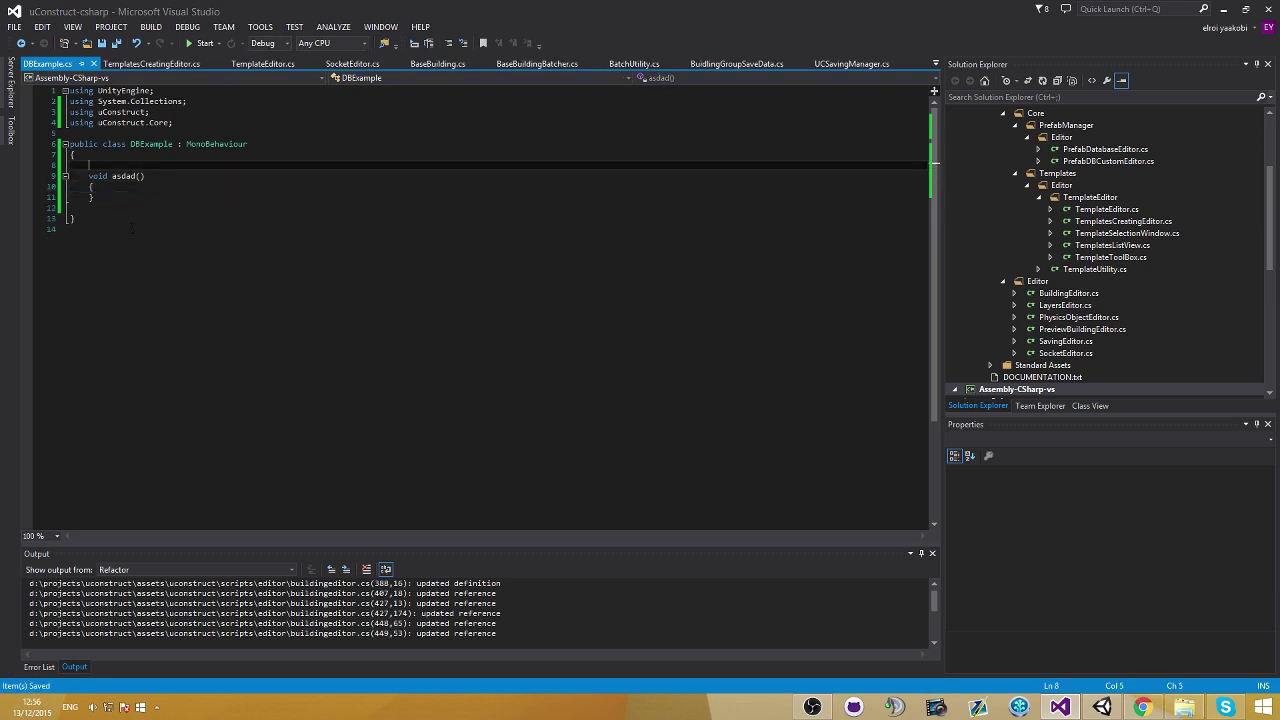
{"action": "key", "text": "alt+Tab"}
Step: Delete the DBExample script from the Resources folder
{"action": "left_click", "coordinate": [598, 553]}
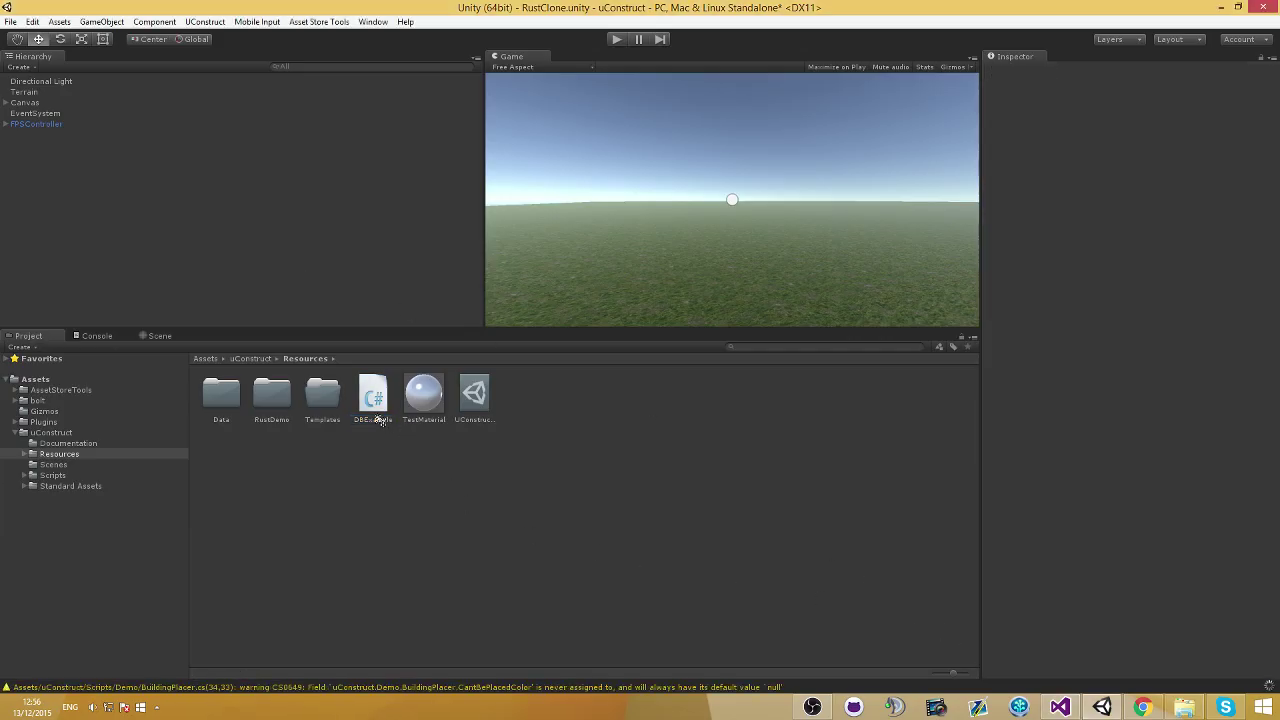
{"action": "left_click", "coordinate": [380, 420]}
{"action": "key", "text": "Delete"}
{"action": "key", "text": "Return"}
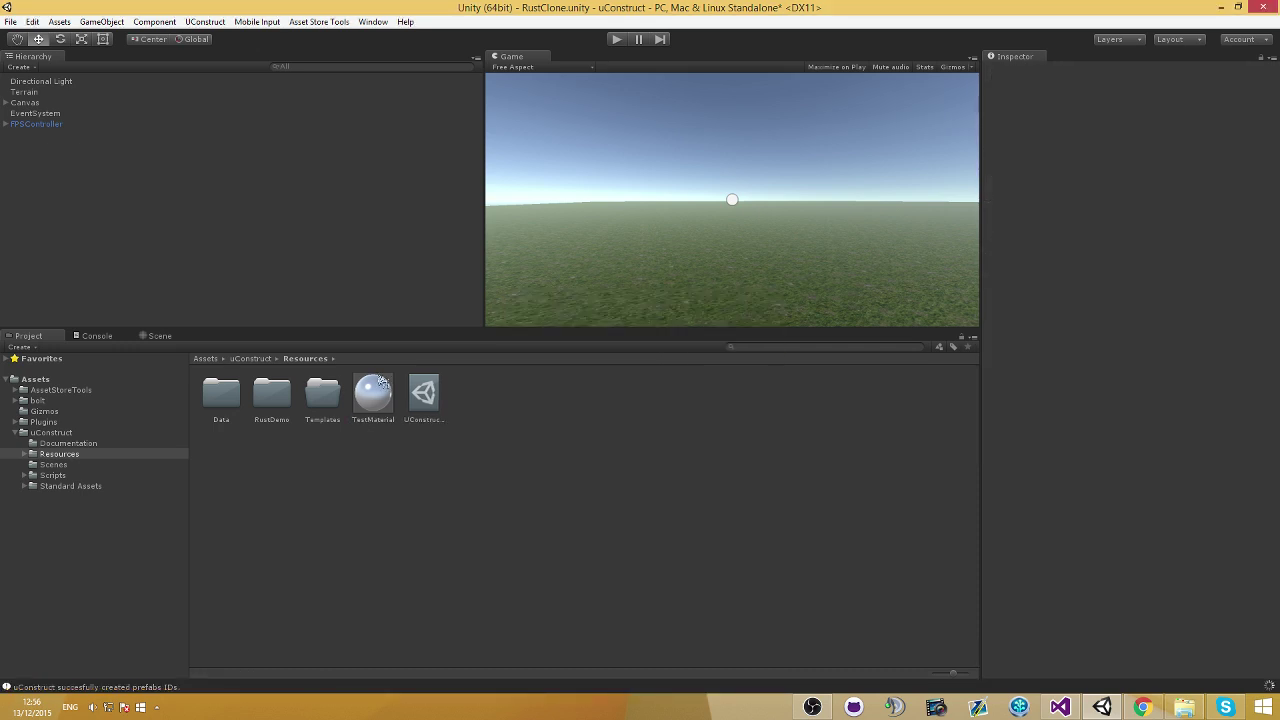
Step: Clear the Console's messages and warnings, then return to the Project view
{"action": "left_click", "coordinate": [97, 336]}
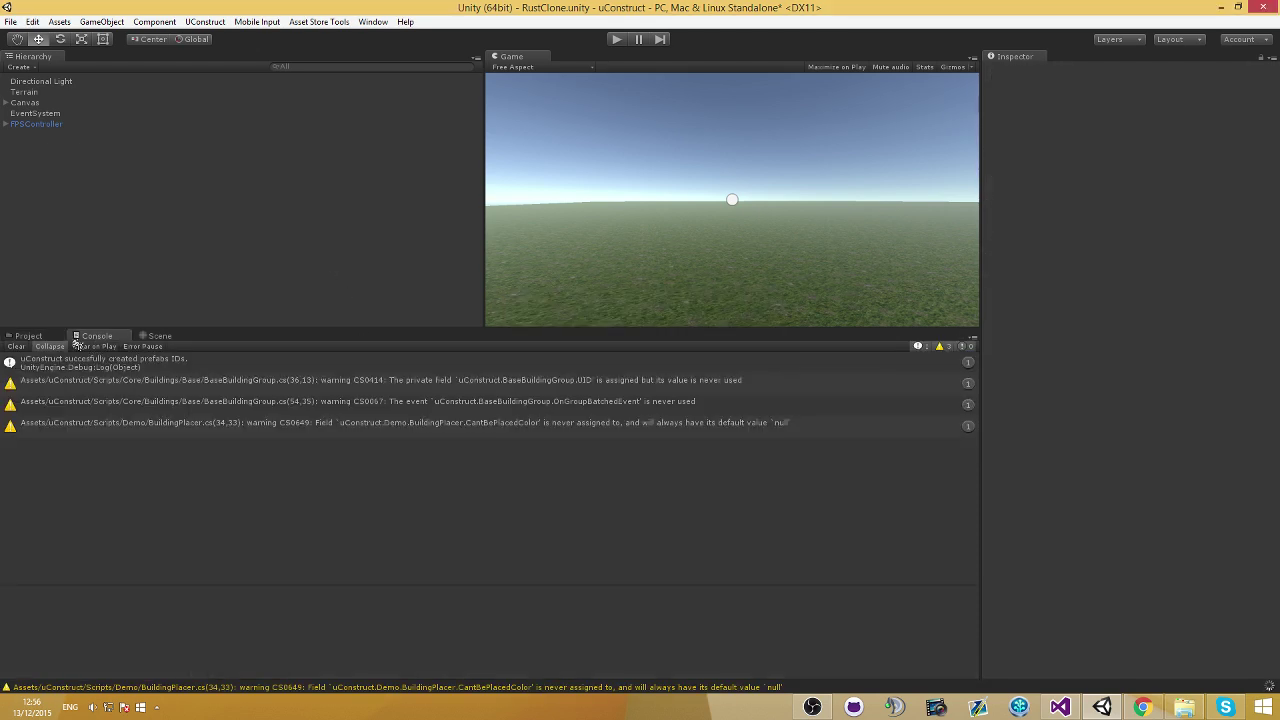
{"action": "left_click", "coordinate": [16, 346]}
{"action": "left_click", "coordinate": [27, 336]}
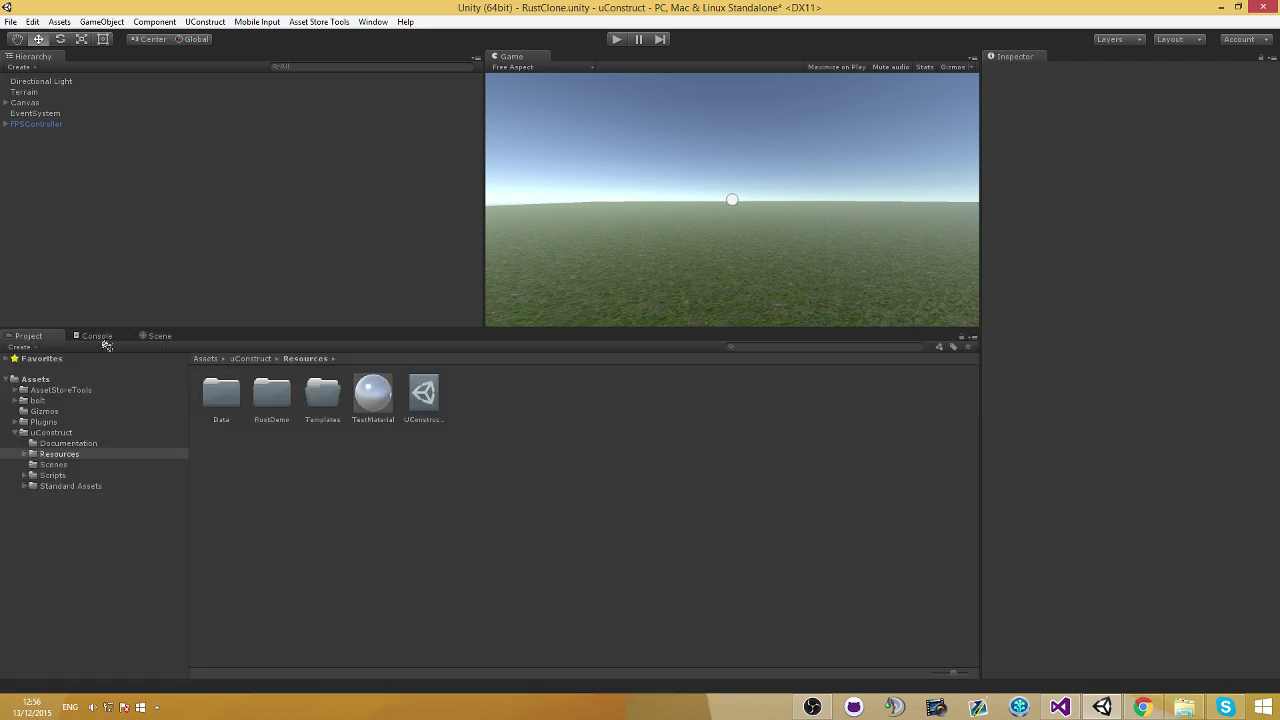